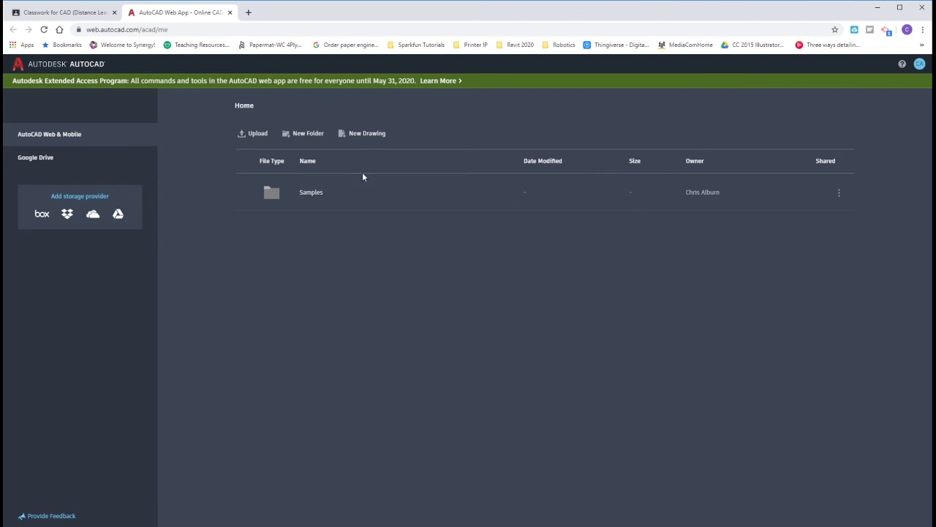
Create a new drawing named 'Practice' and set its drawing units to Imperial.
left_click(368, 136)
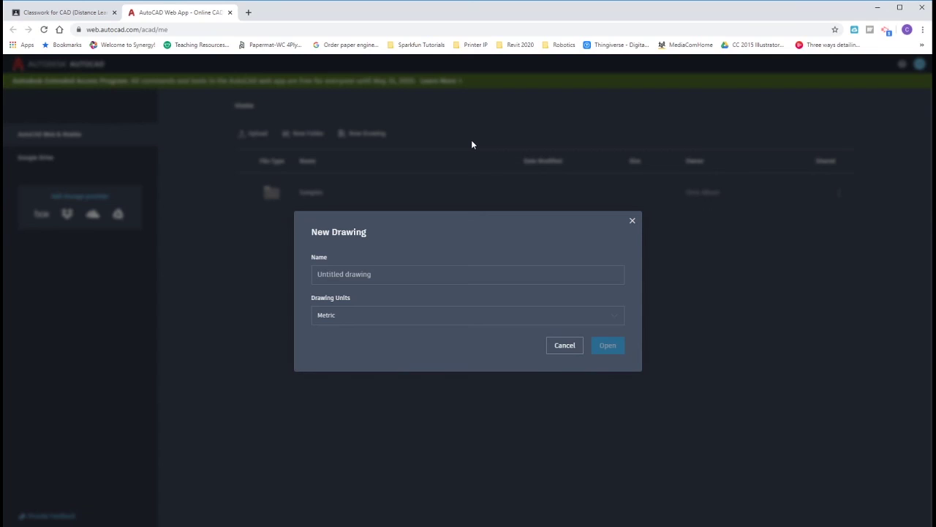
type("P")
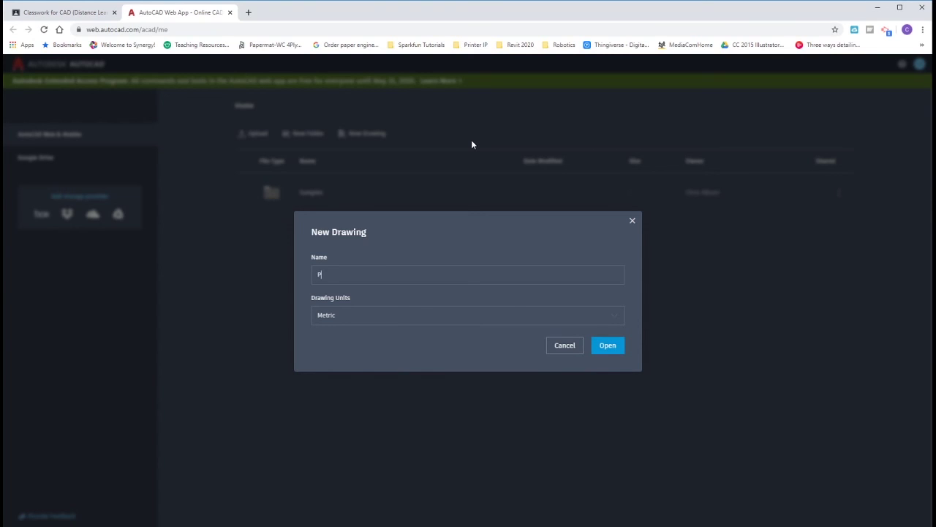
type("ractice")
left_click(417, 323)
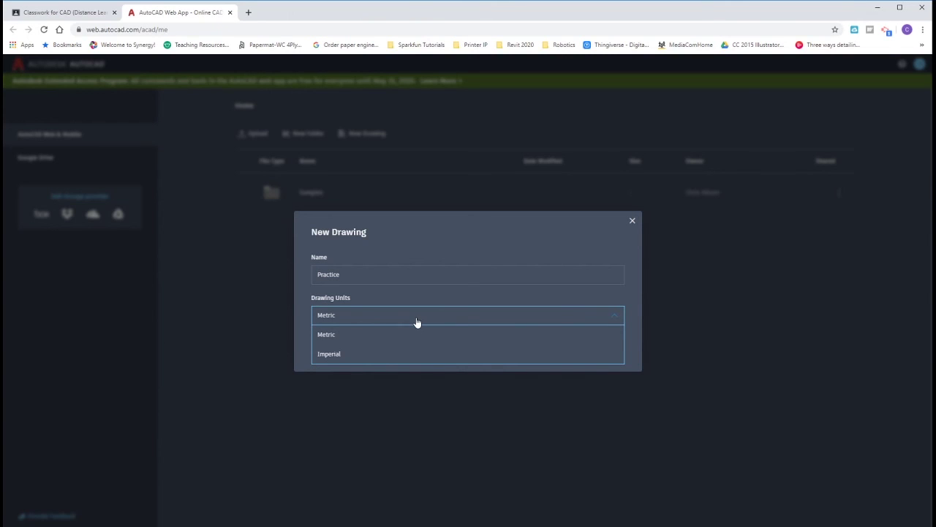
left_click(329, 354)
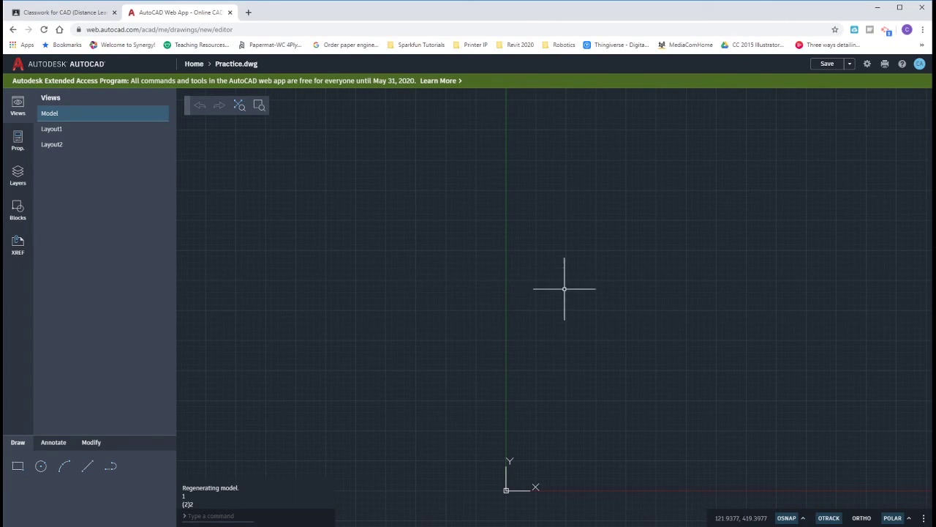
Zoom to show everything with Z then A, and pan to bring the origin into view.
type("z")
key("Return")
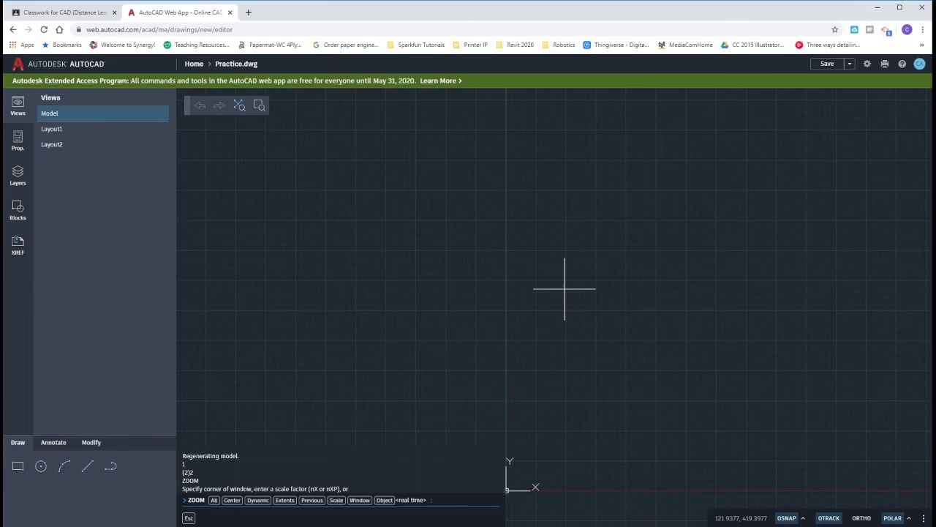
type("a")
key("Return")
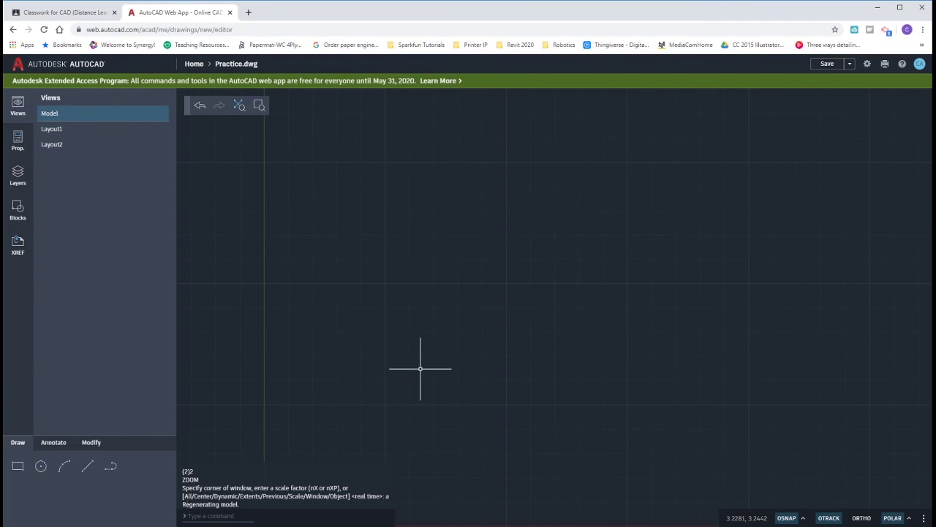
scroll(416, 363, "down", 2)
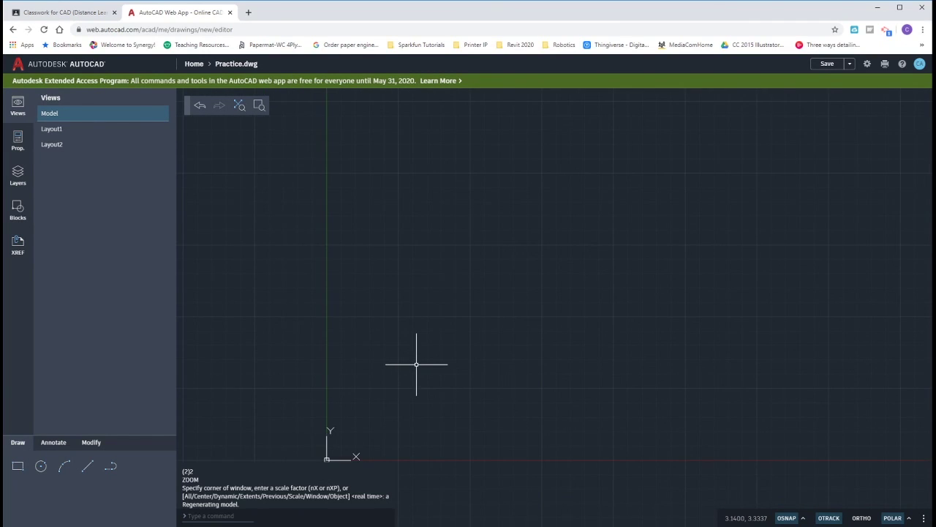
scroll(417, 363, "up", 2)
scroll(414, 362, "down", 1)
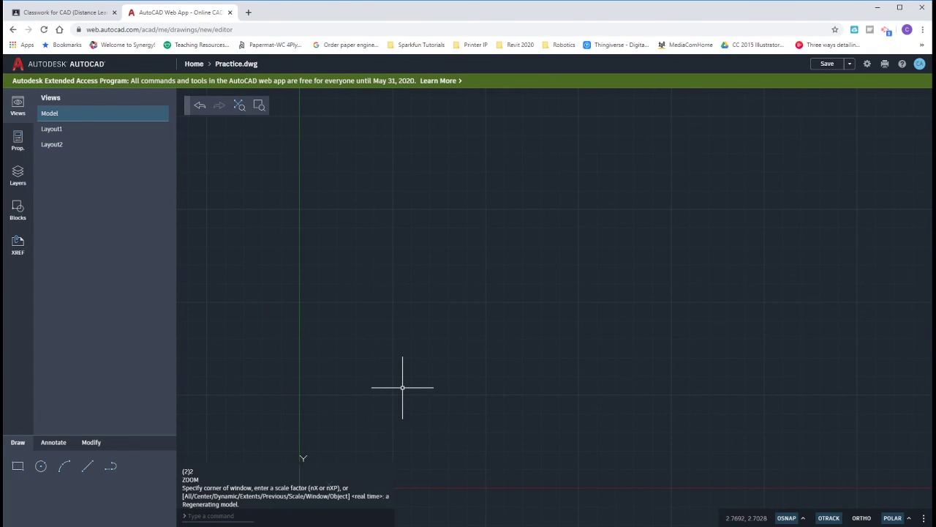
scroll(402, 387, "up", 1)
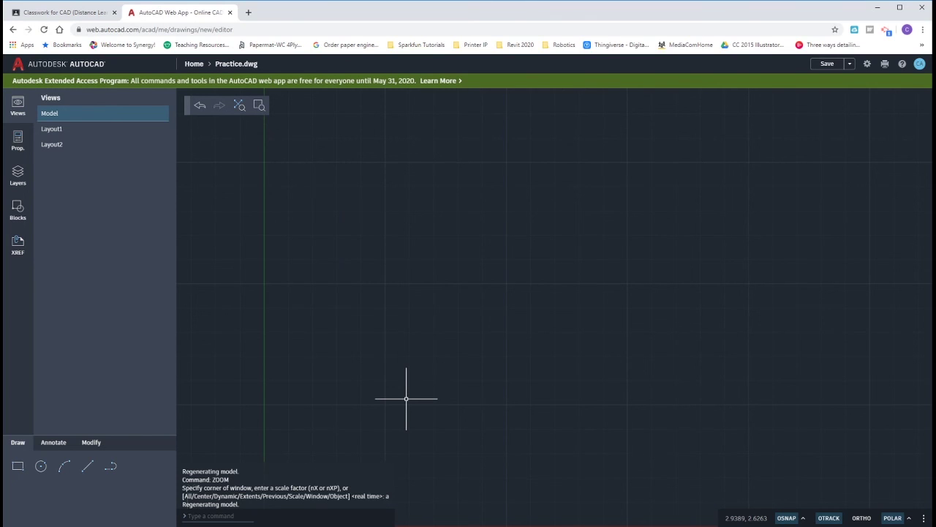
middle_click_drag(406, 397, 505, 275)
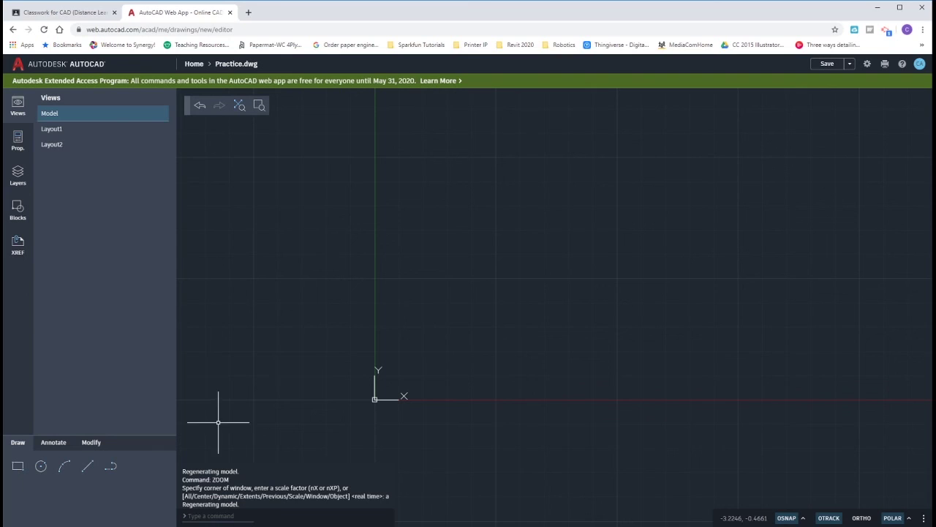
Preview the Layout1 and Layout2 sheets, return to Model space, and show object properties.
left_click(54, 128)
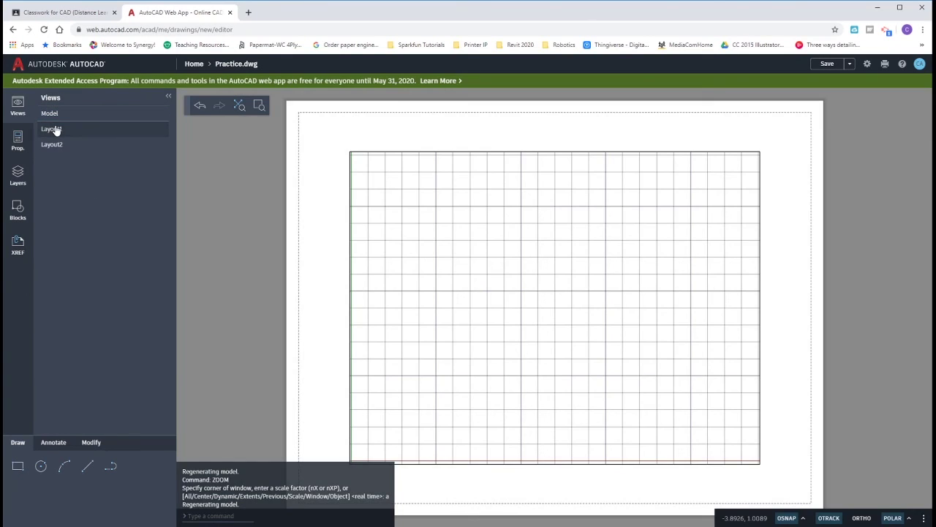
left_click(61, 146)
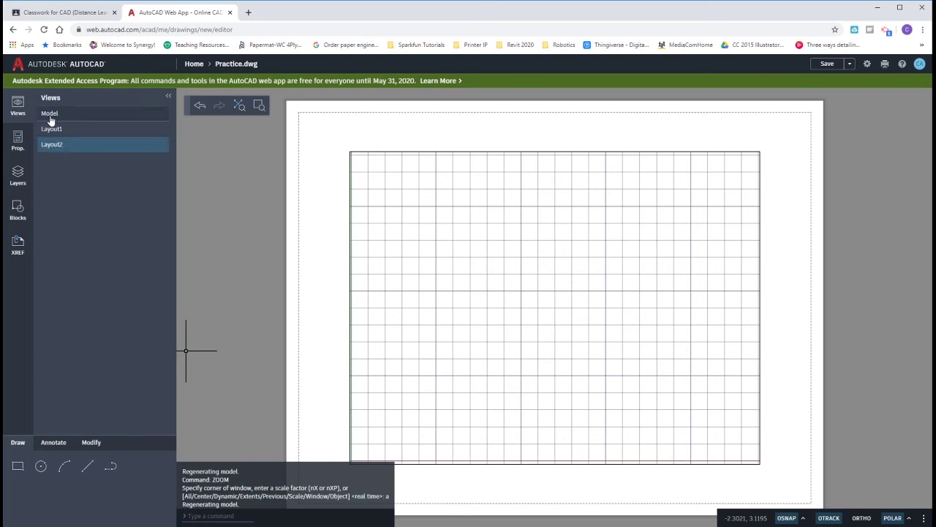
left_click(49, 114)
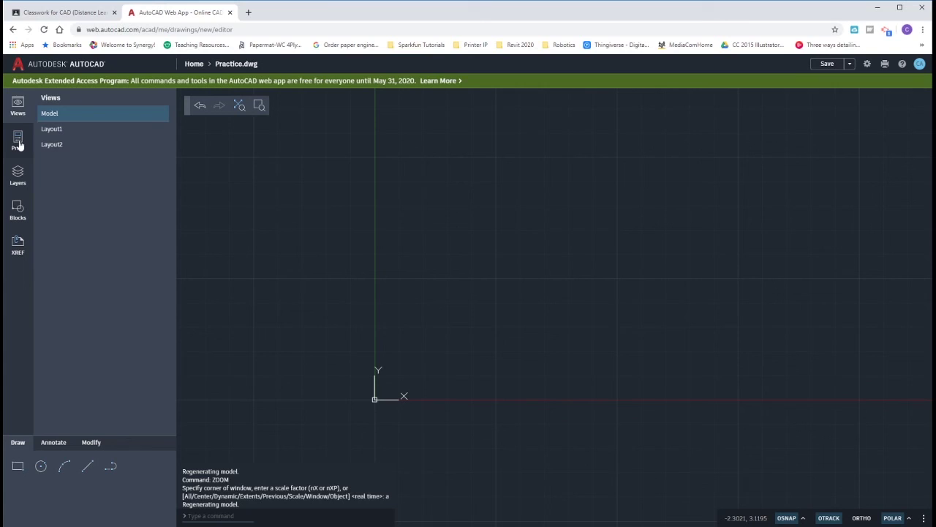
left_click(17, 141)
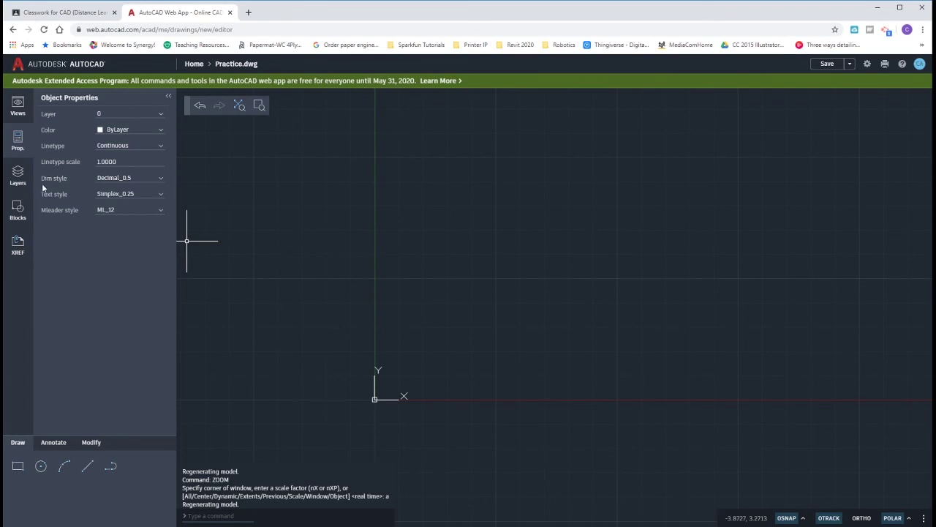
Browse the Layers, Blocks and External References palettes, which show no xrefs.
left_click(19, 177)
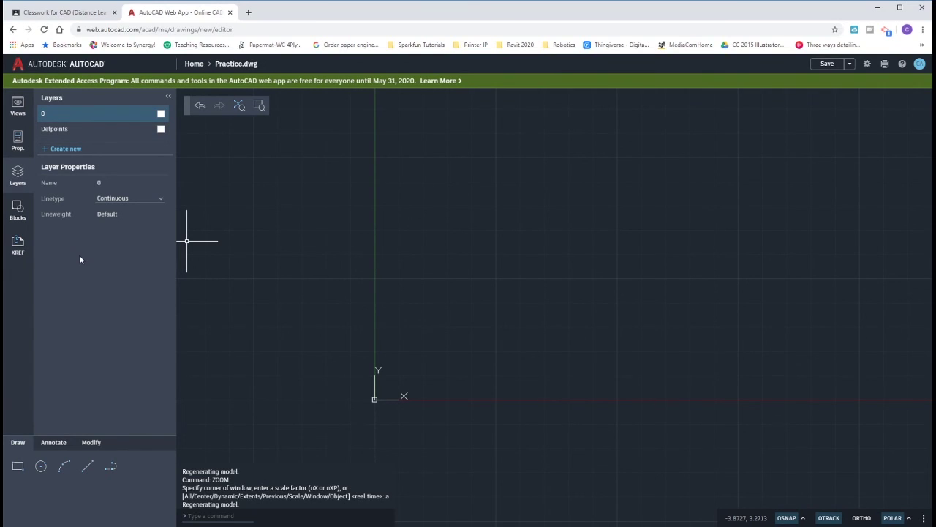
left_click(19, 210)
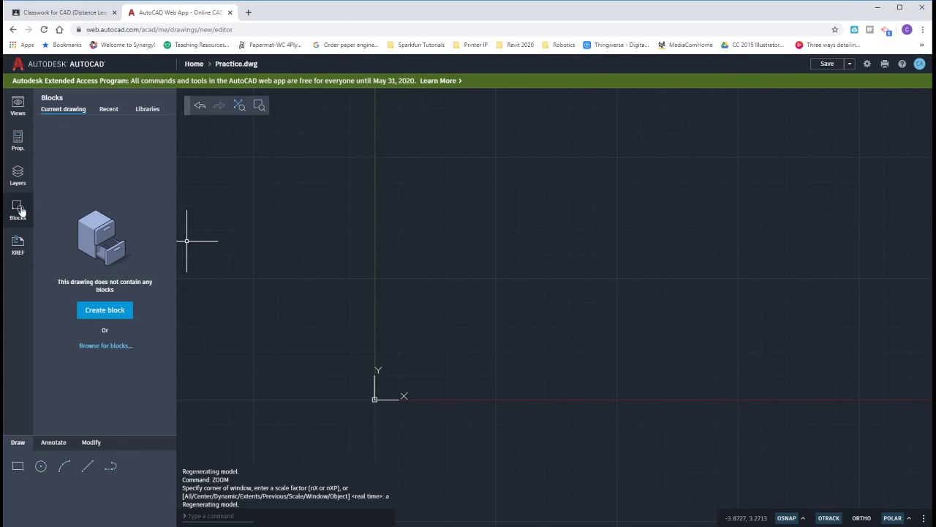
left_click(17, 247)
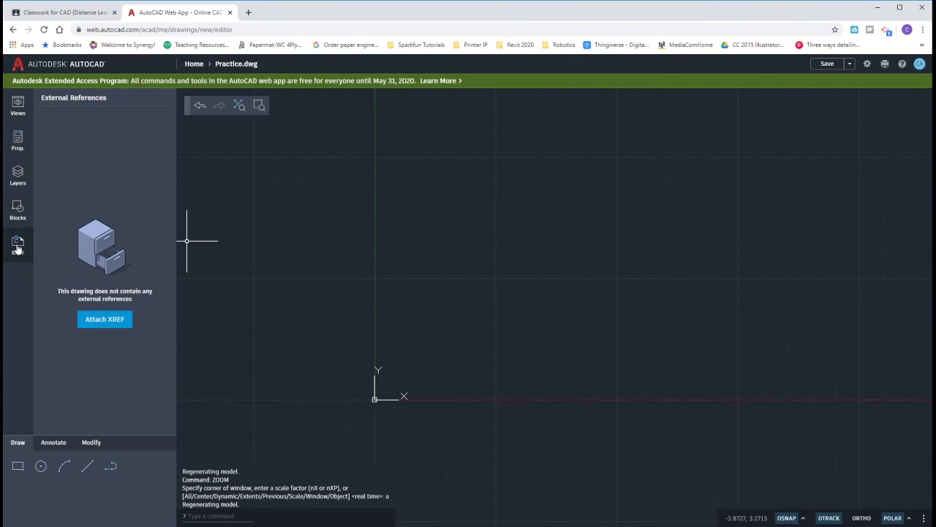
Reopen Object Properties showing layer 0 and the Decimal_0.5, Simplex_0.25 and ML_12 styles.
left_click(20, 144)
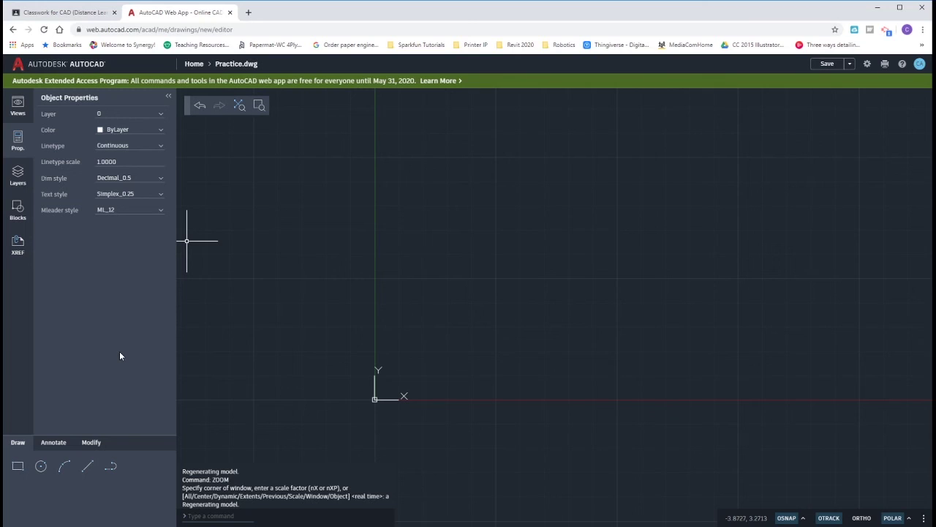
left_click(73, 483)
In the Annotate tools, keep Decimal_0.5 dimensions, Simplex_0.25 text and ML_12 multileaders.
left_click(59, 443)
left_click(18, 467)
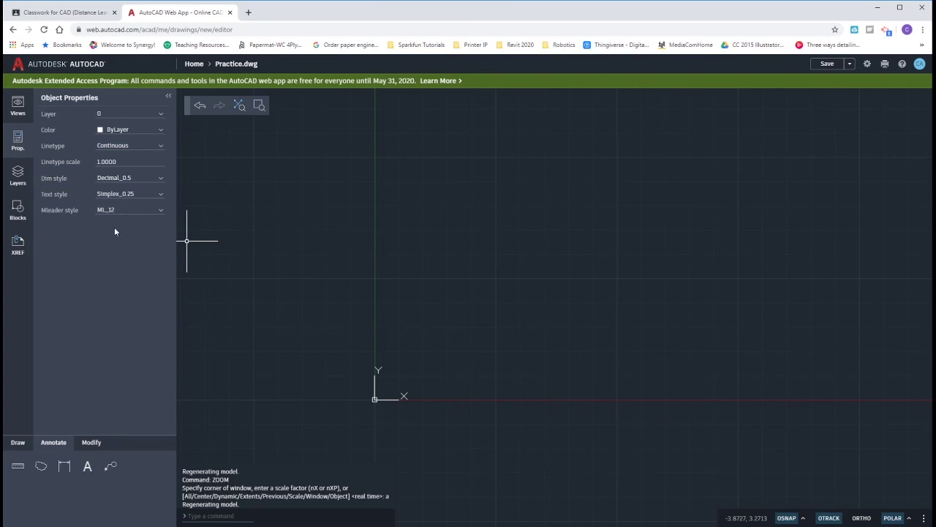
left_click(160, 183)
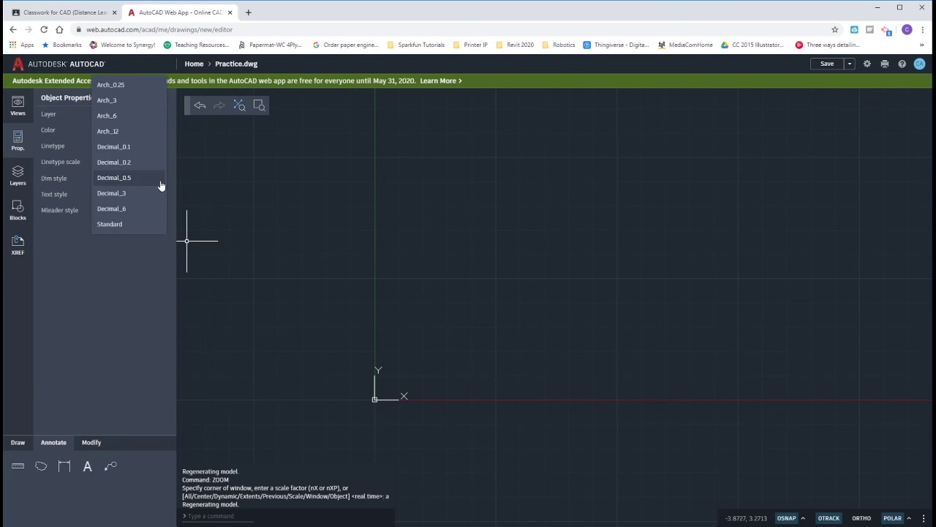
left_click(161, 185)
left_click(162, 196)
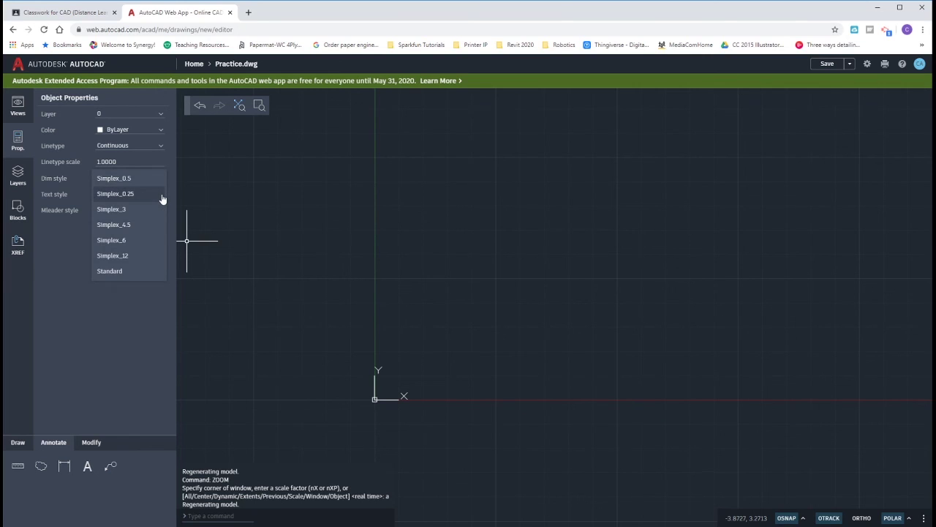
left_click(161, 198)
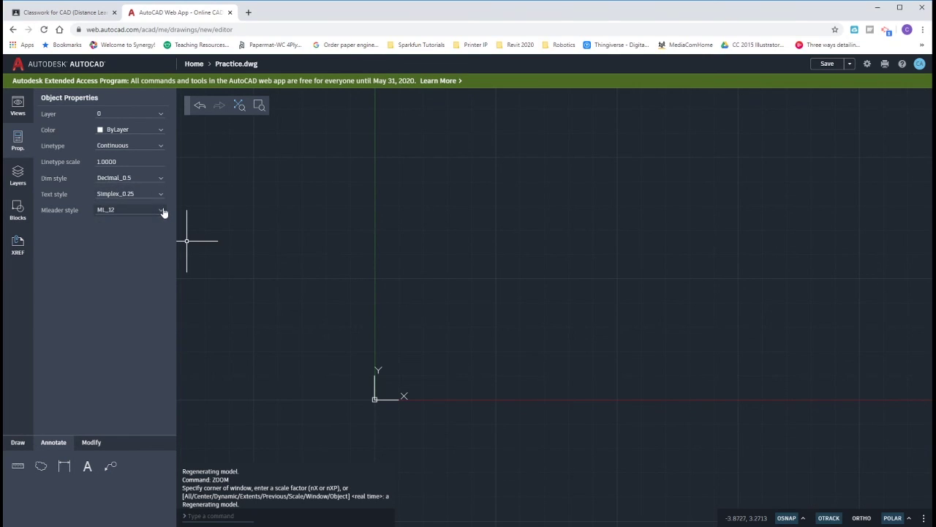
left_click(163, 210)
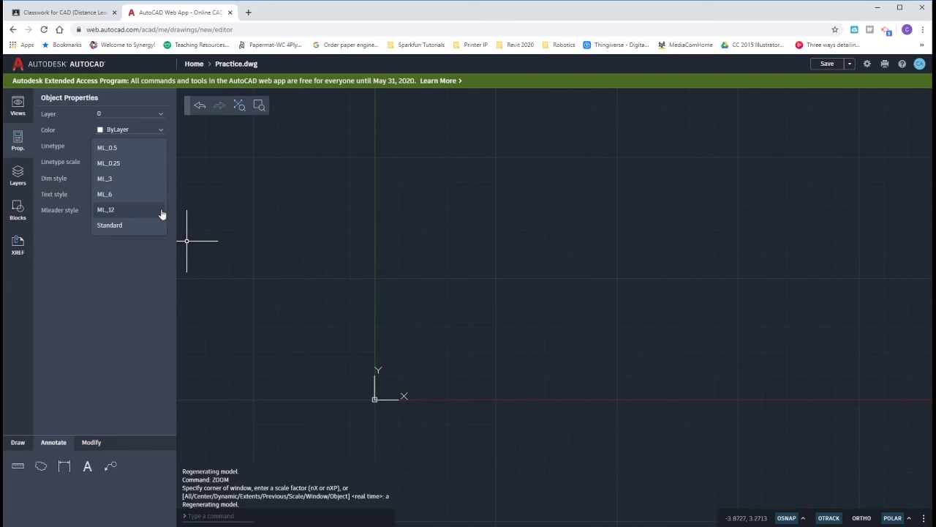
left_click(162, 211)
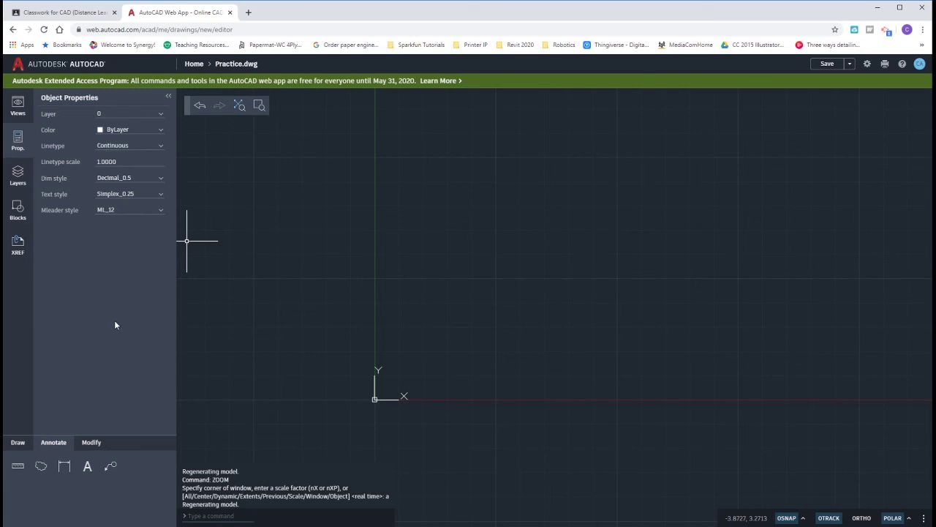
Try Stretch from the Modify tools, then cancel it and start the Line command.
left_click(93, 443)
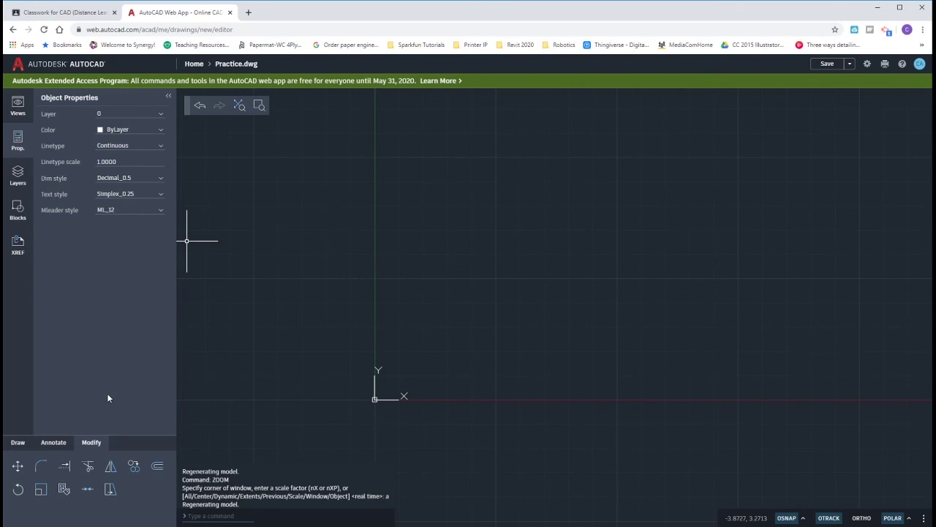
left_click(110, 492)
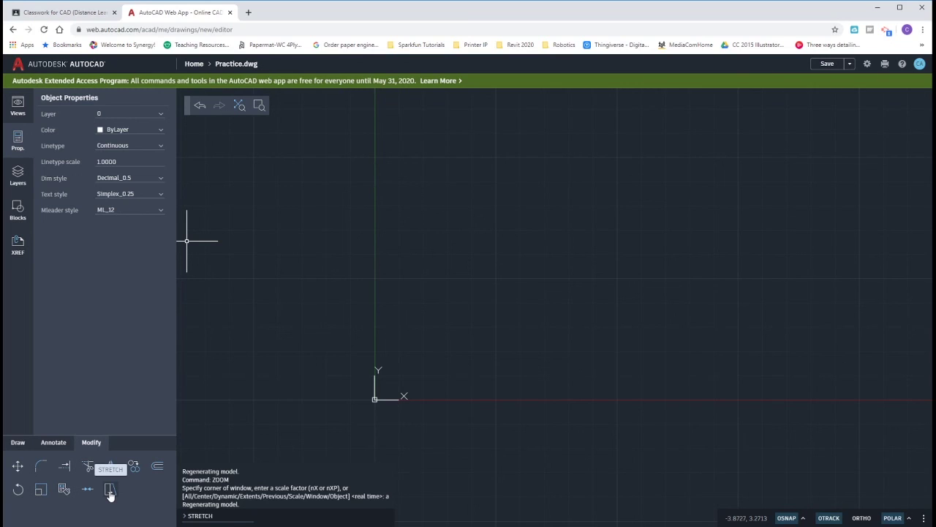
left_click(19, 444)
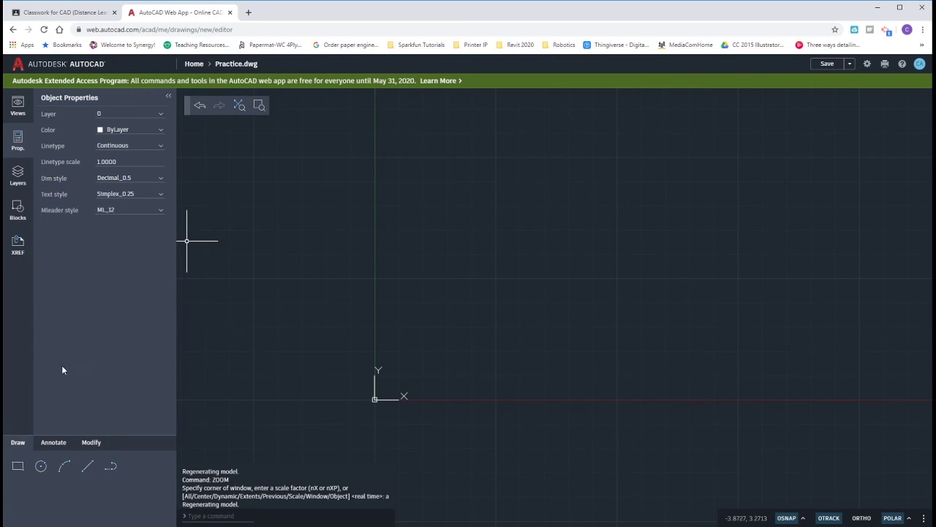
left_click(94, 468)
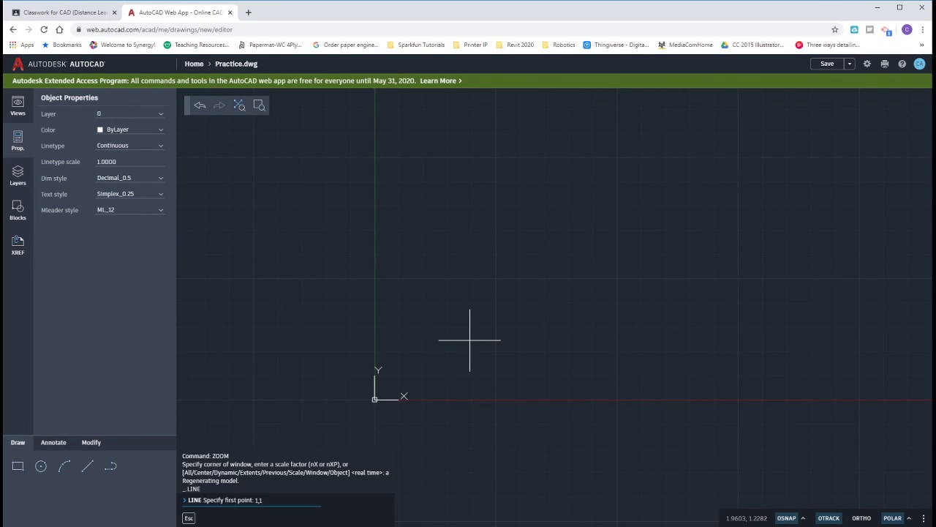
From 1,1 draw a 5-unit line at 0° and a 2.5-unit line at 90°.
key("Return")
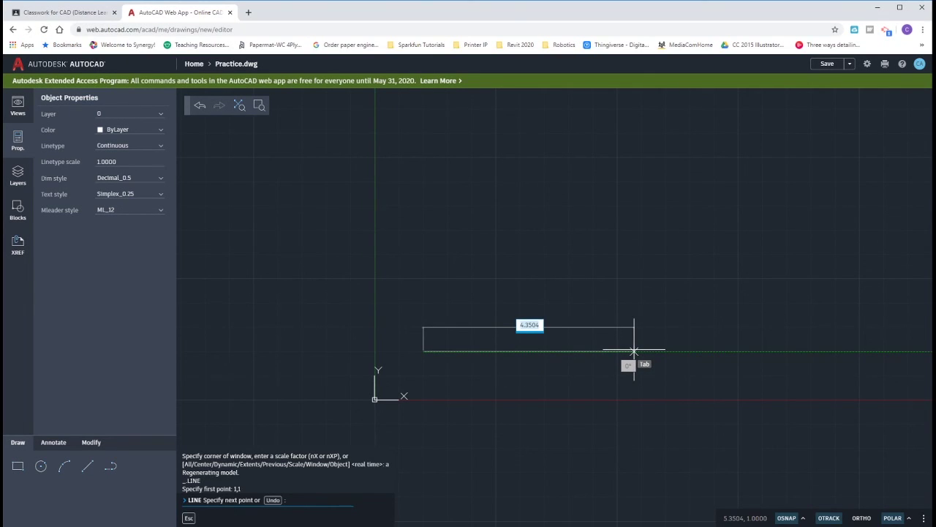
type("5")
key("Tab")
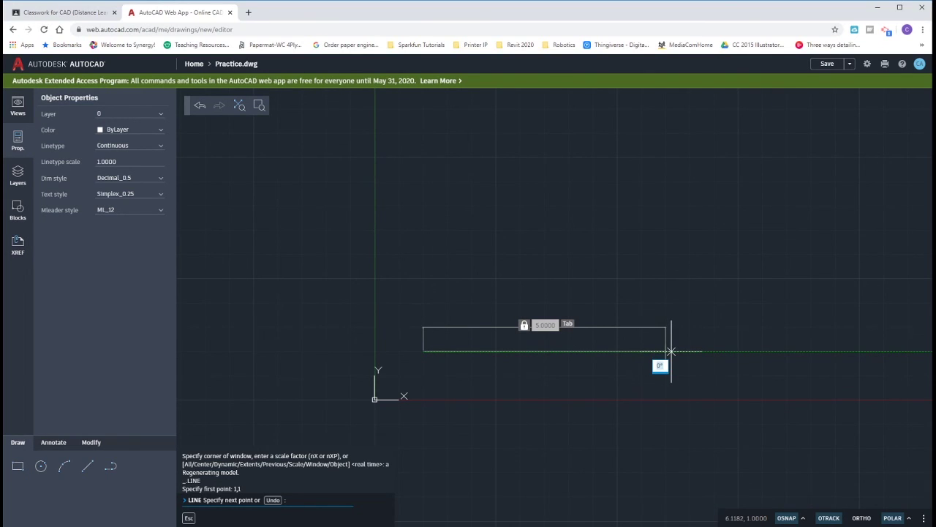
type("0")
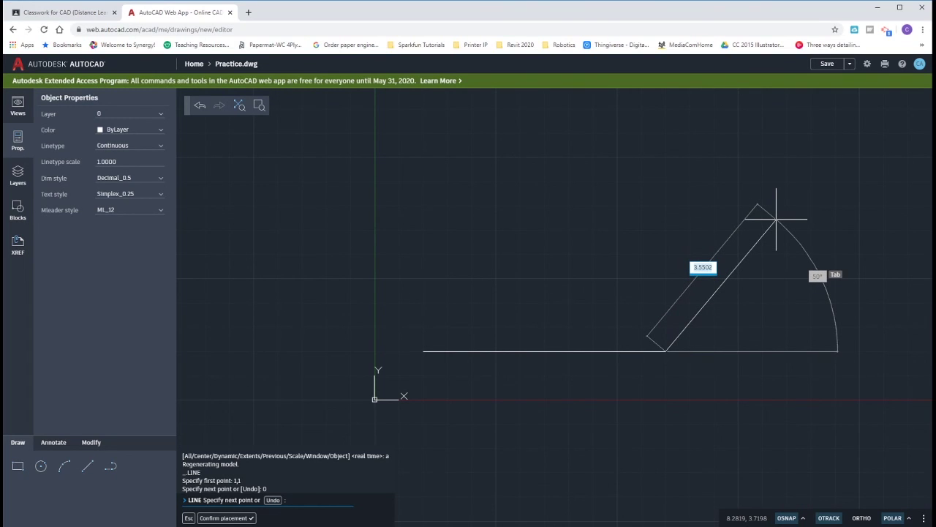
type("2.5")
key("Tab")
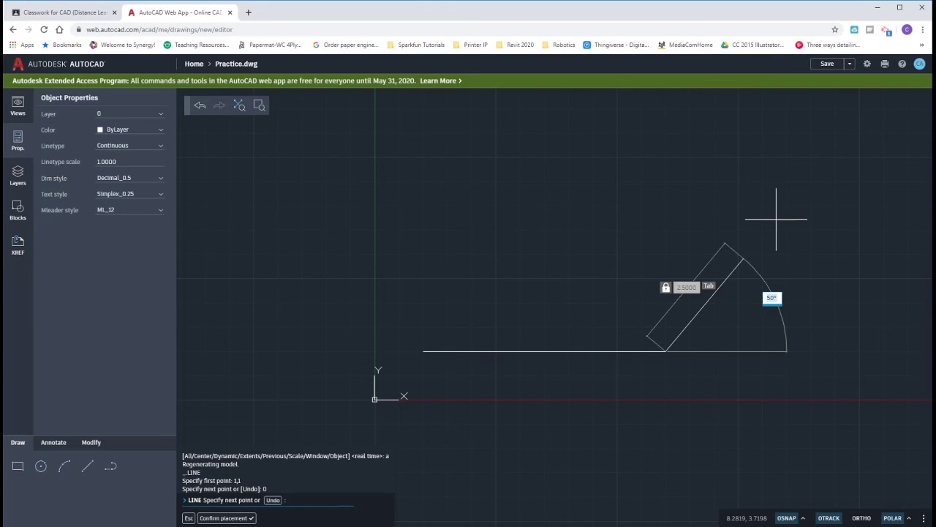
type("90")
key("Return")
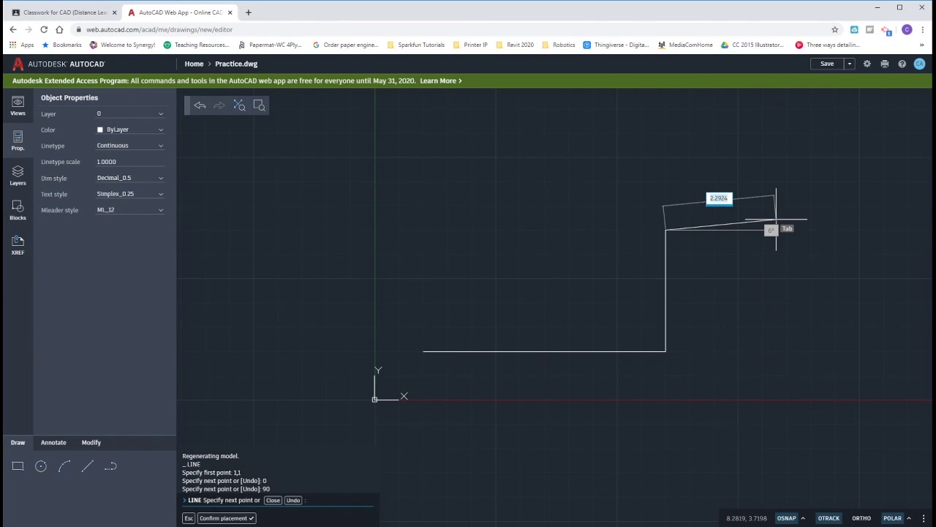
key("Escape")
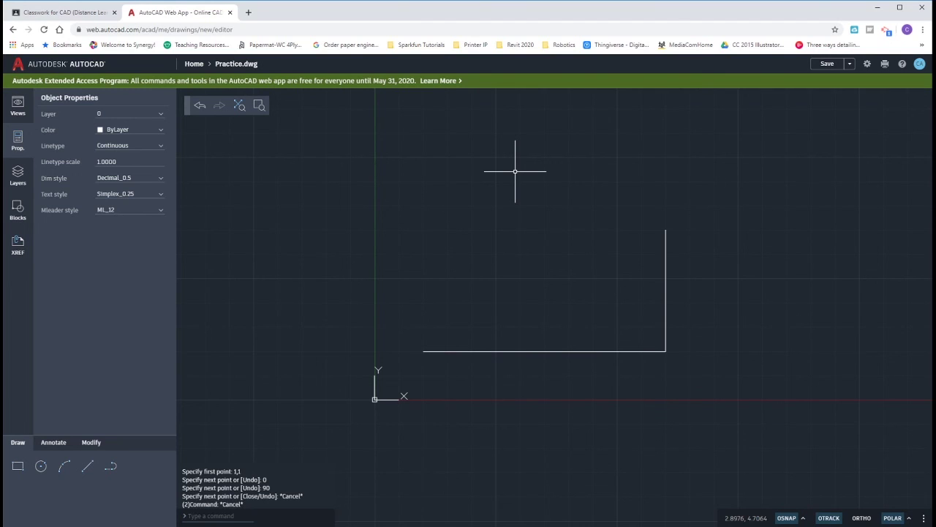
Draw a diagonal from the base's left end to the top of the vertical line.
left_click(89, 466)
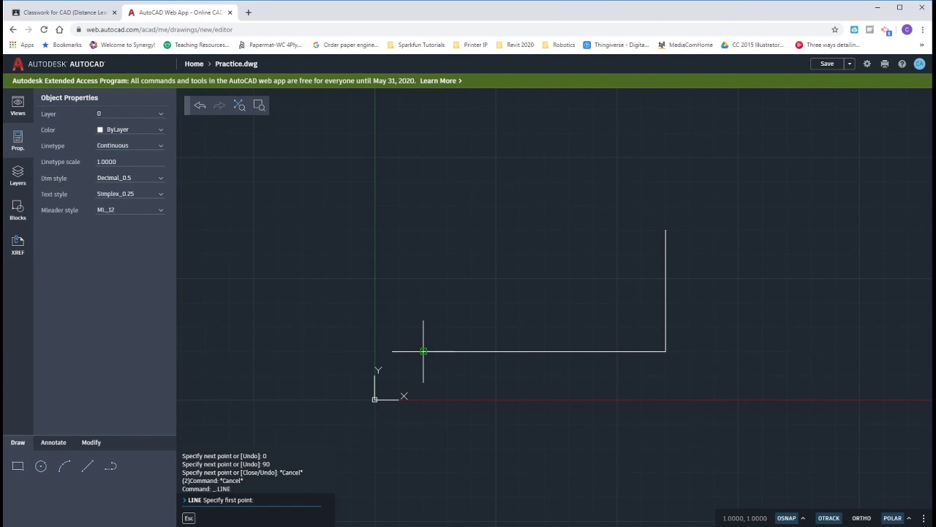
left_click(423, 351)
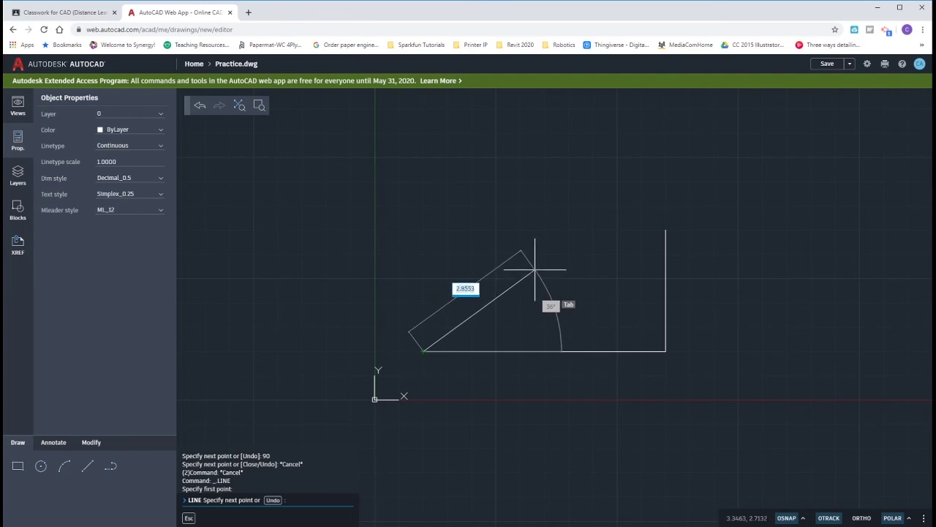
left_click(665, 230)
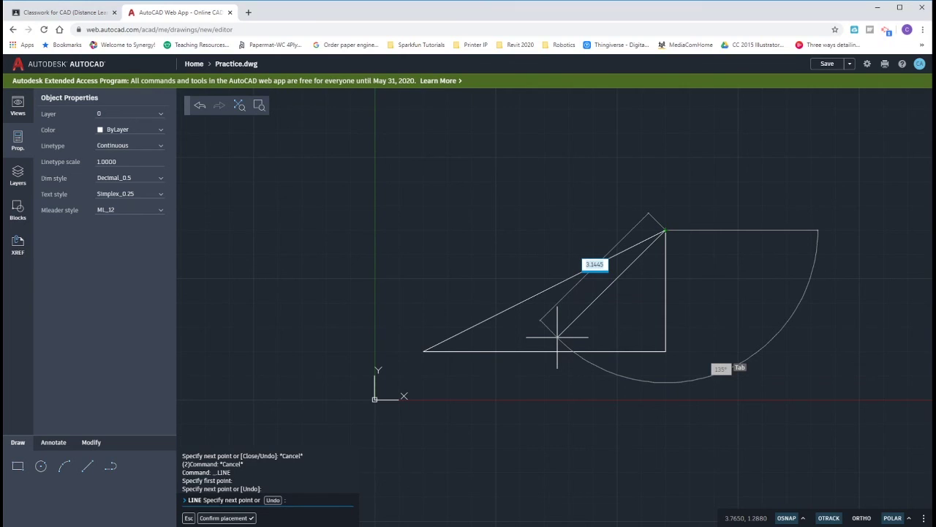
right_click(558, 337)
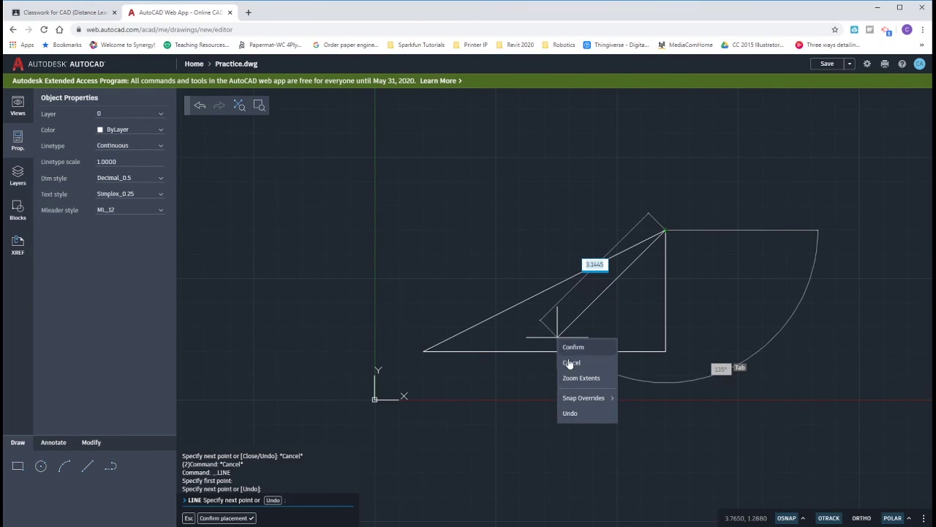
Draw a line from the top corner to the base's midpoint using the Midpoint snap override.
mouse_move(593, 397)
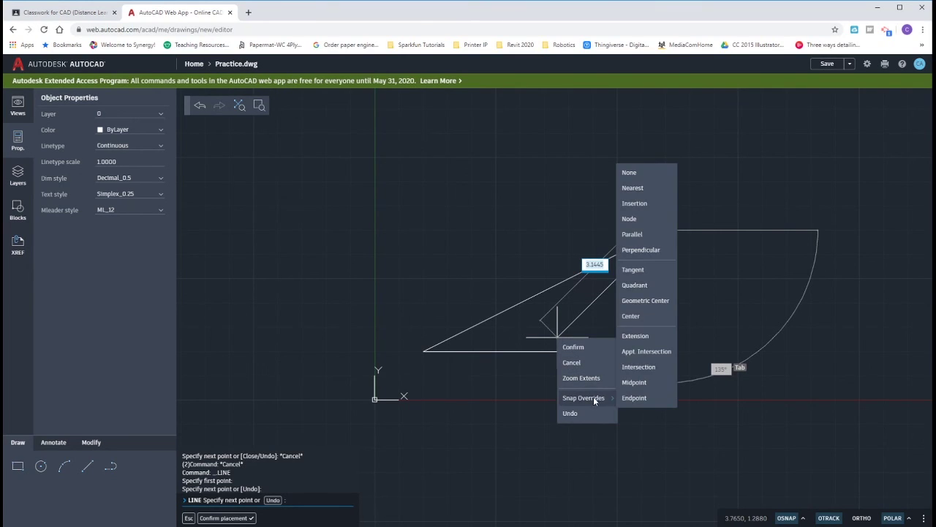
left_click(635, 383)
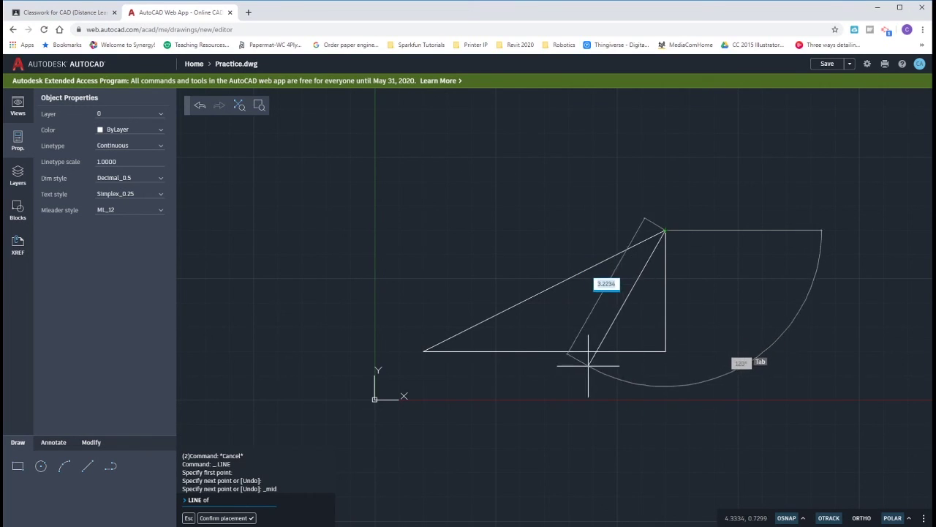
left_click(544, 351)
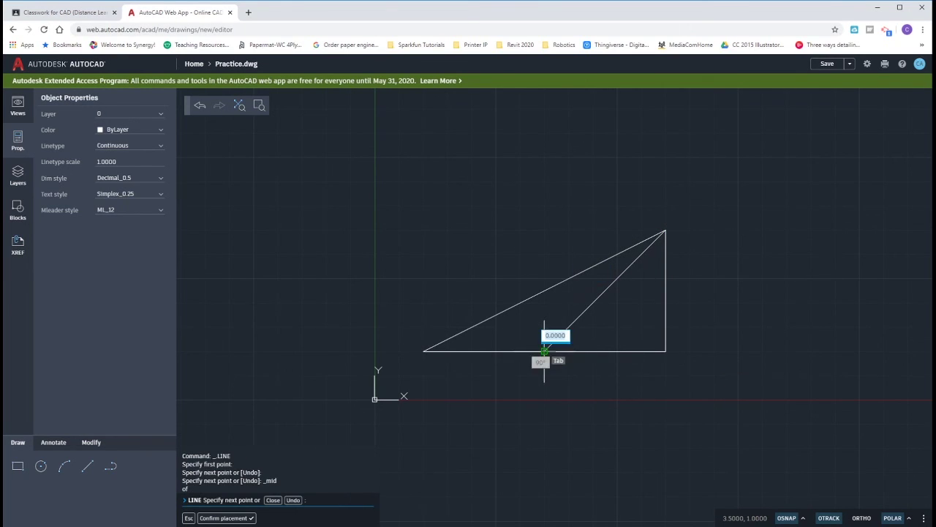
key("Escape")
key("Escape")
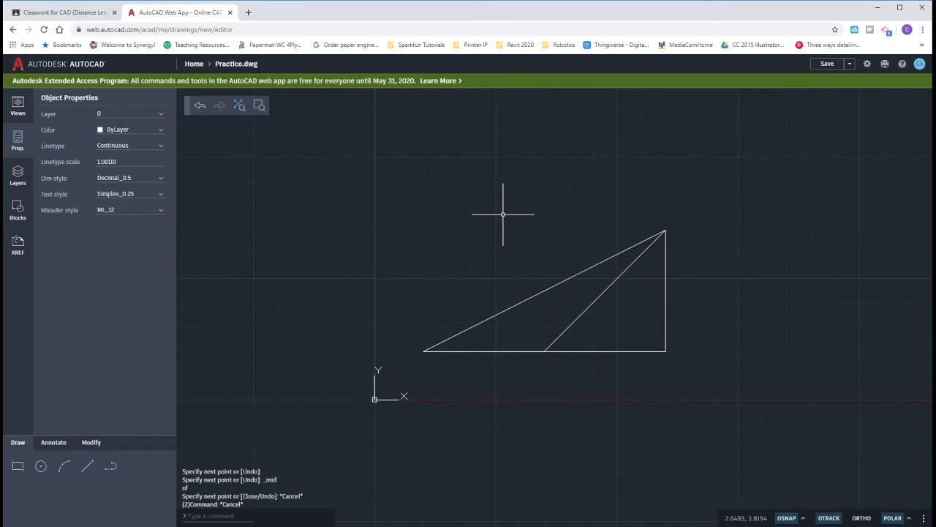
Start another line, bring up the snap options, then dismiss them.
left_click(87, 466)
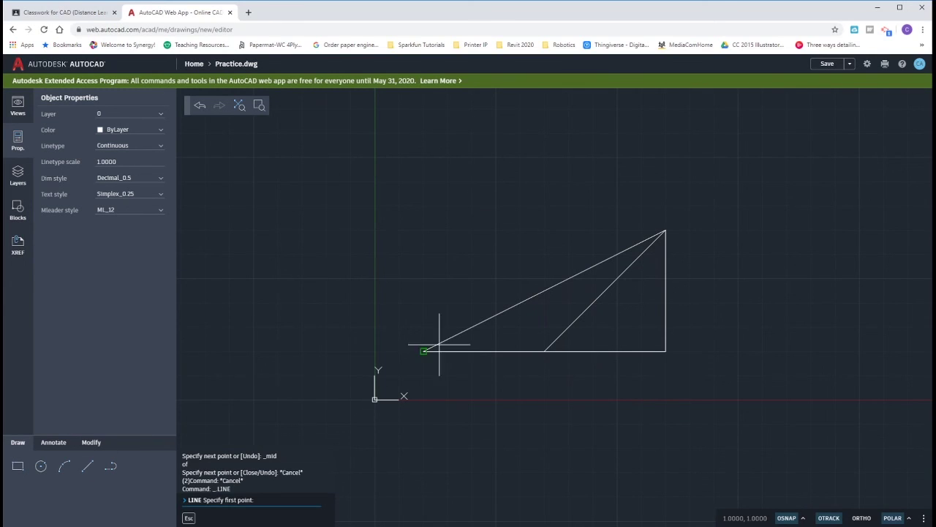
right_click(533, 281)
mouse_move(560, 327)
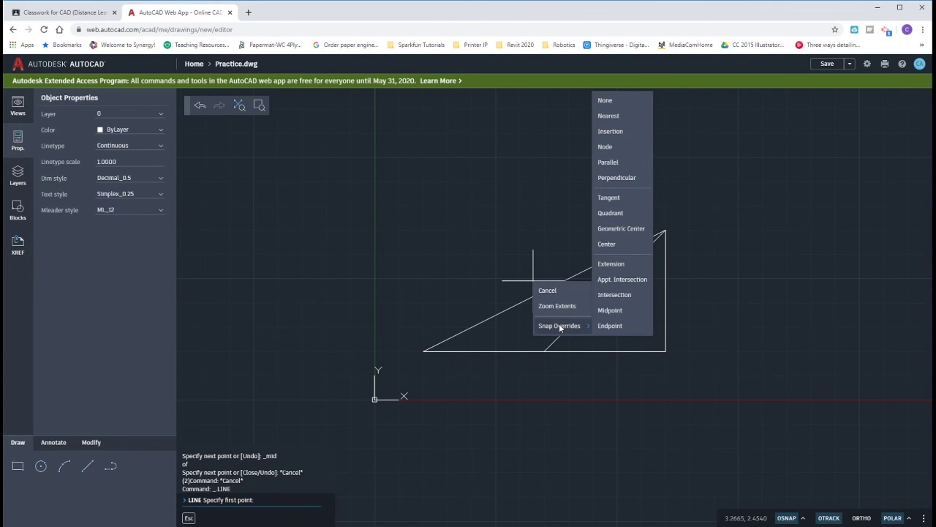
key("Escape")
key("Escape")
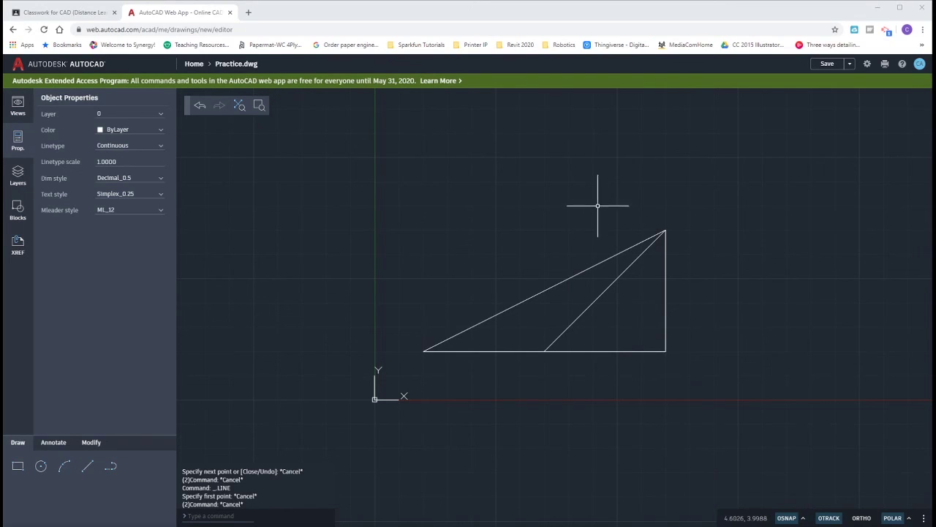
Stay on the page instead of leaving, and save the drawing as Practice.dwg.
left_click(229, 13)
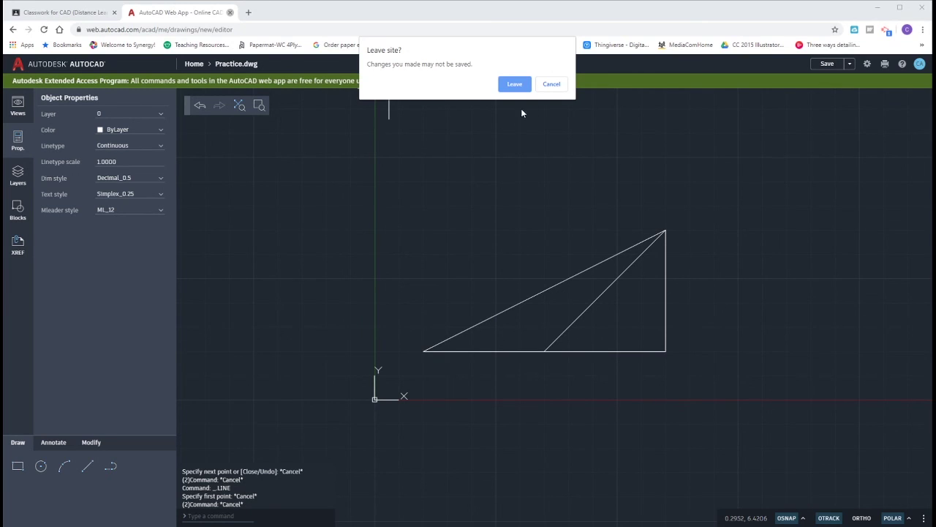
left_click(551, 83)
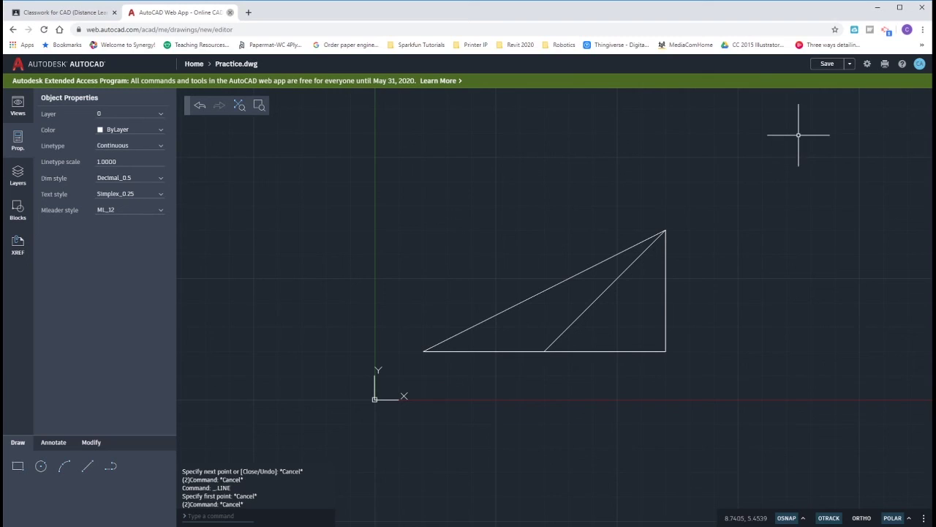
left_click(847, 81)
left_click(830, 65)
left_click(828, 65)
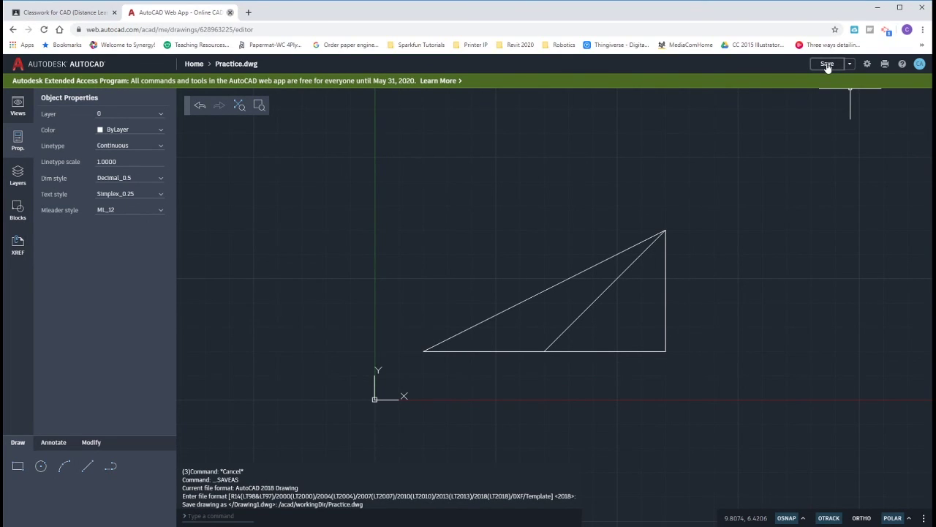
Go back to the Home file list and close Practice.dwg's actions menu without choosing anything.
left_click(193, 64)
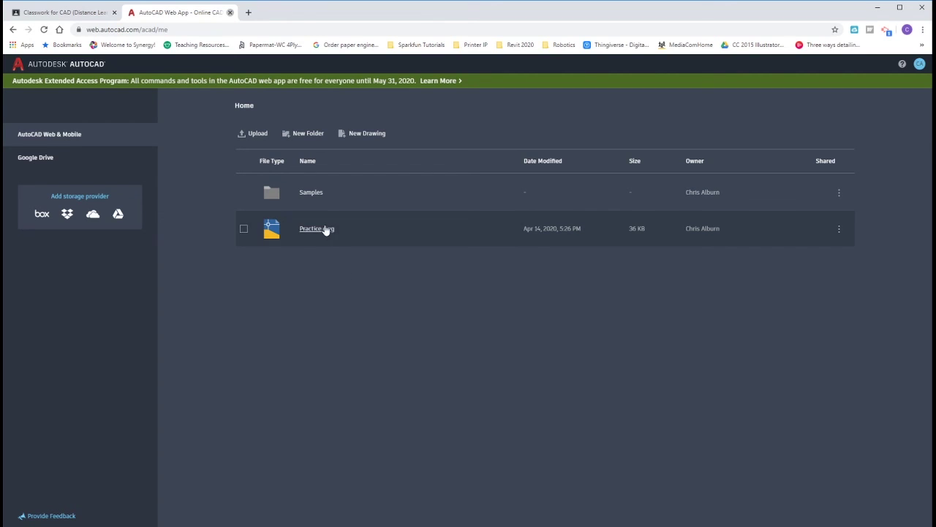
left_click(839, 229)
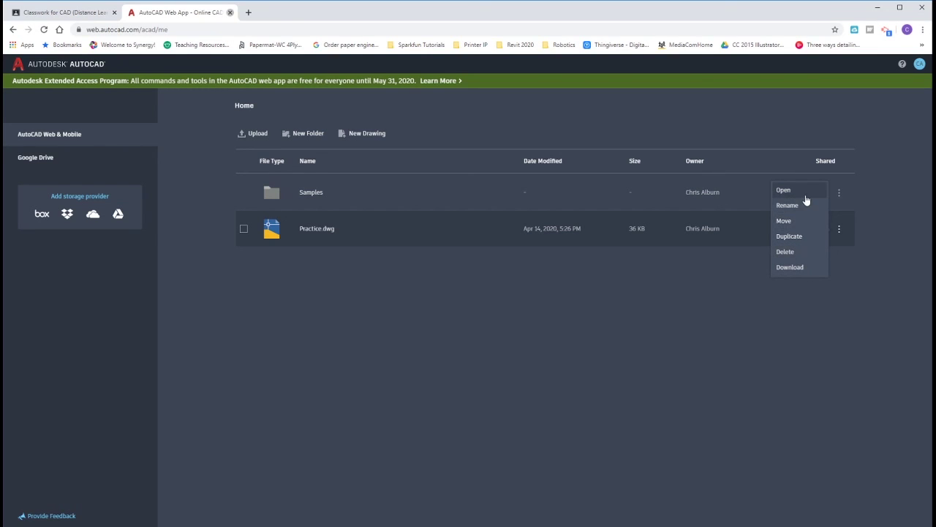
left_click(705, 302)
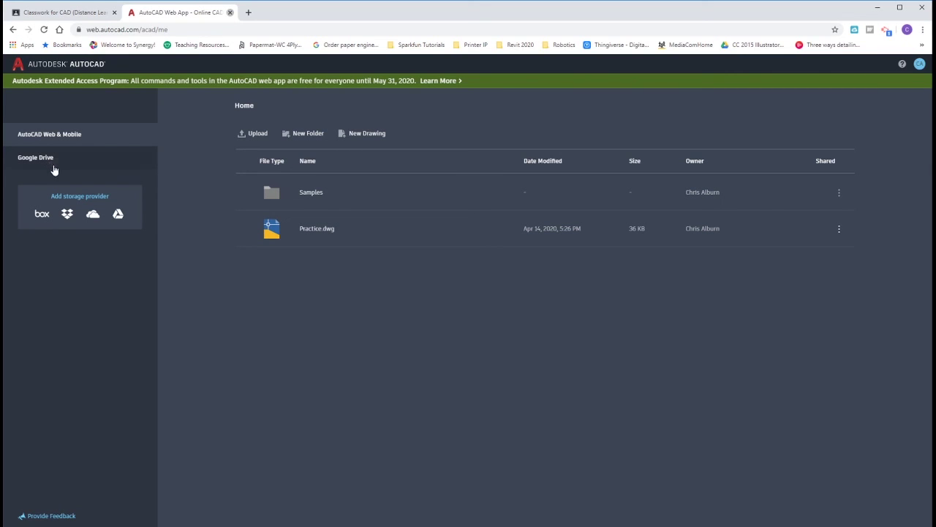
Connect Google Drive as a storage provider through the Google sign-in window.
left_click(97, 202)
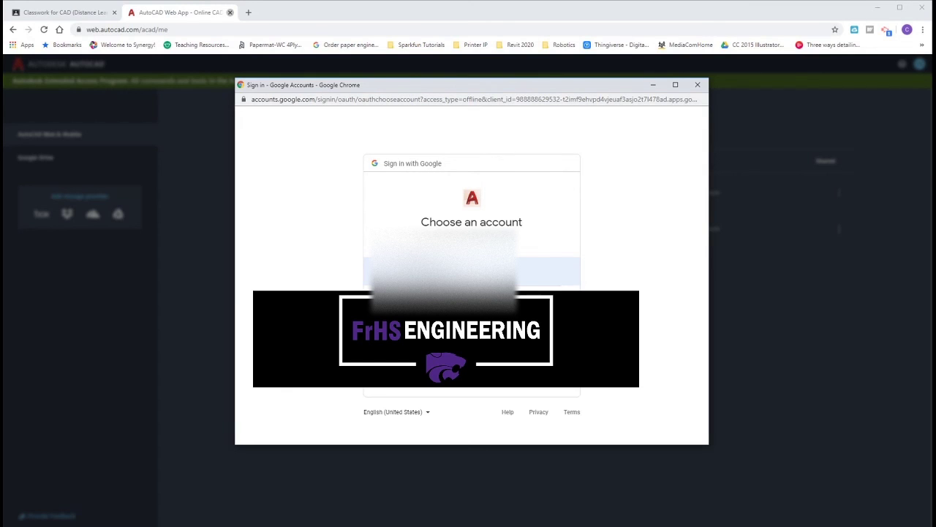
left_click(698, 85)
left_click(632, 190)
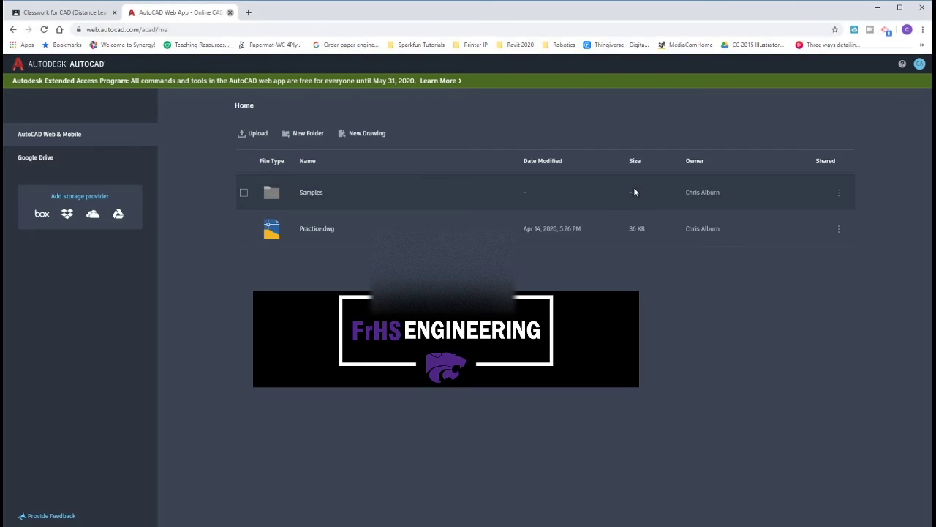
Create a new Google Drive folder named 'AutoCAD Web' and open it.
left_click(45, 157)
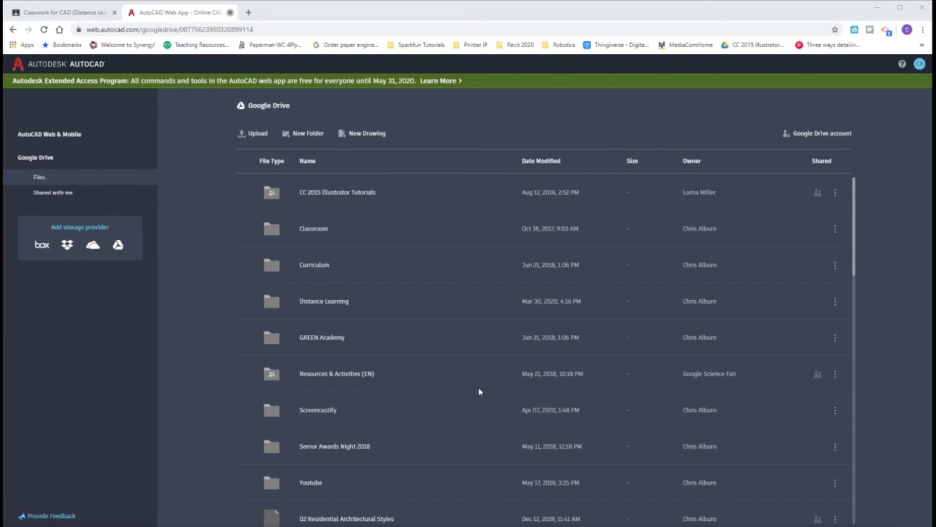
left_click(308, 133)
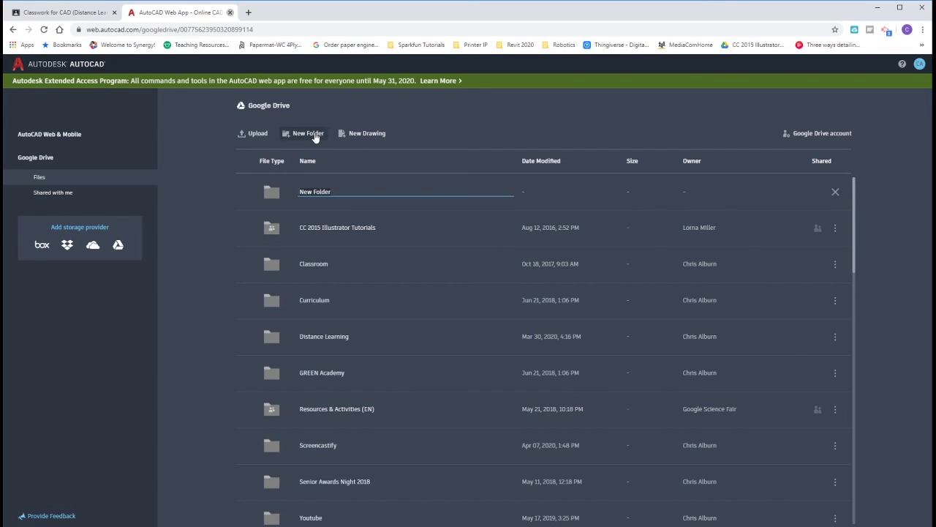
type("AutoCAD Web")
key("Return")
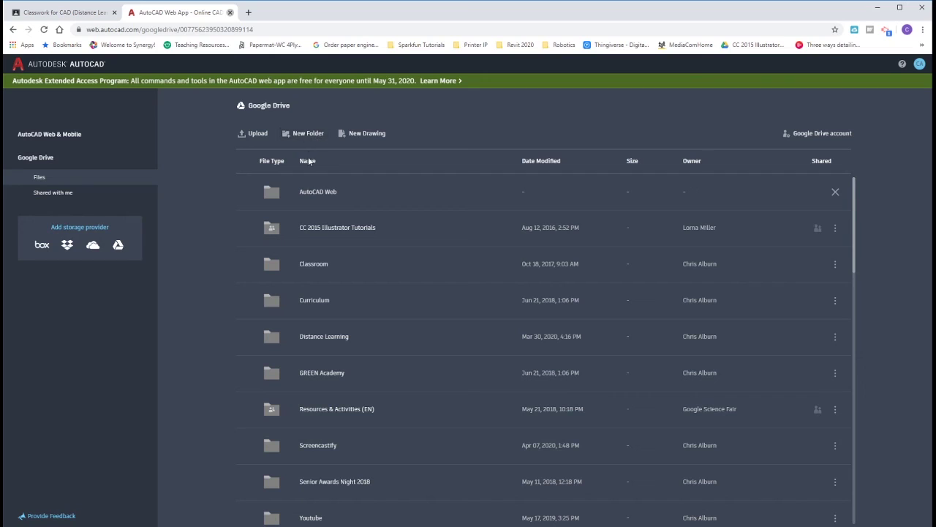
left_click(316, 193)
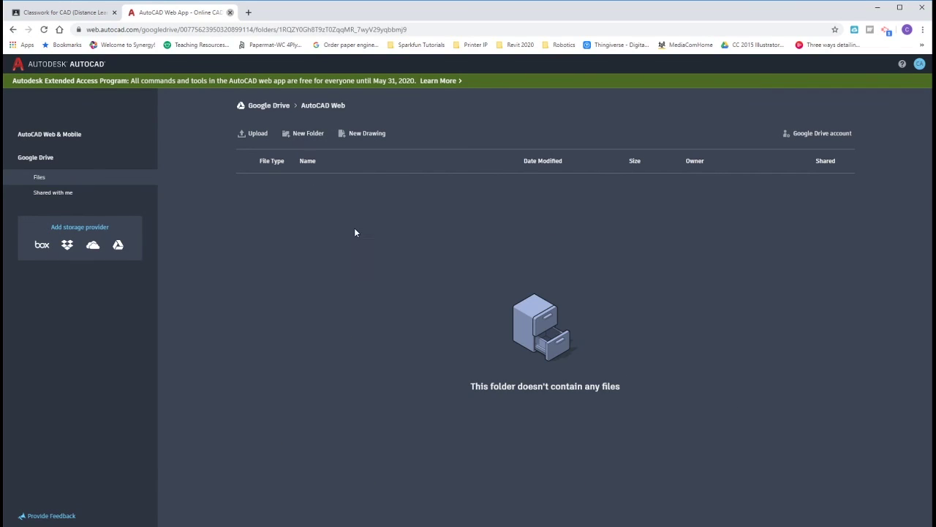
Create a new Imperial drawing named 'Architectural Practice' and open it.
left_click(362, 134)
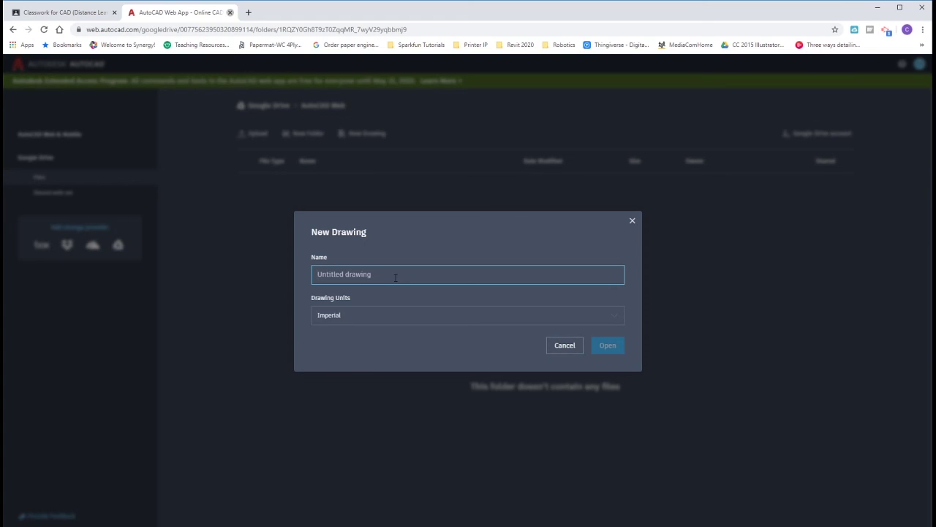
type("Ar")
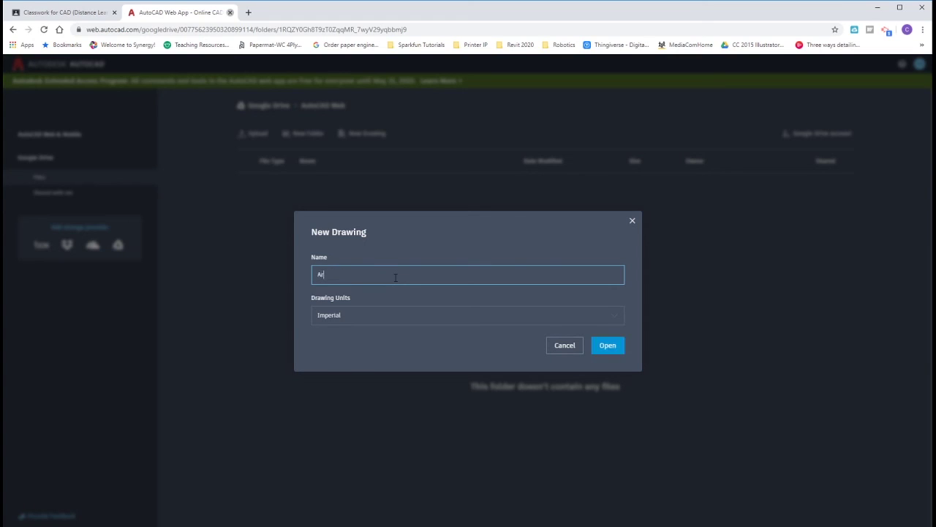
type("chitectural Practice")
key("Tab")
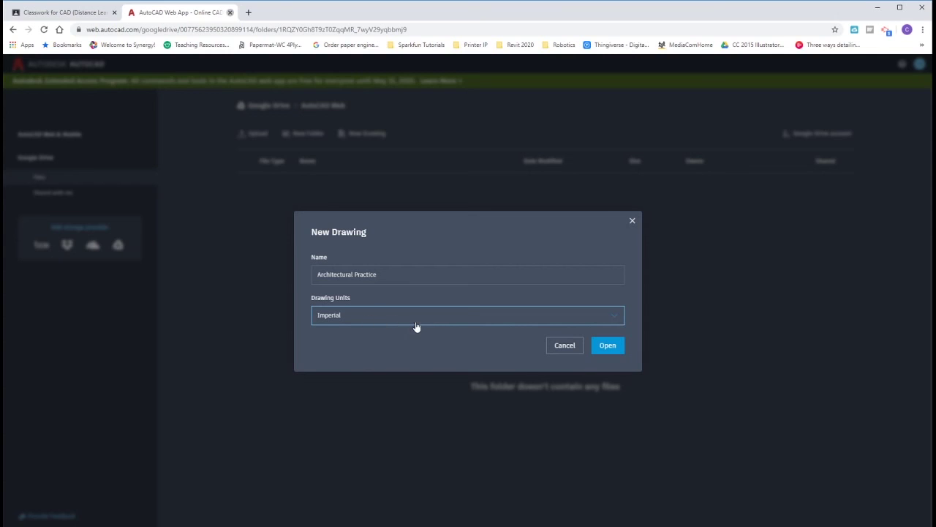
left_click(608, 346)
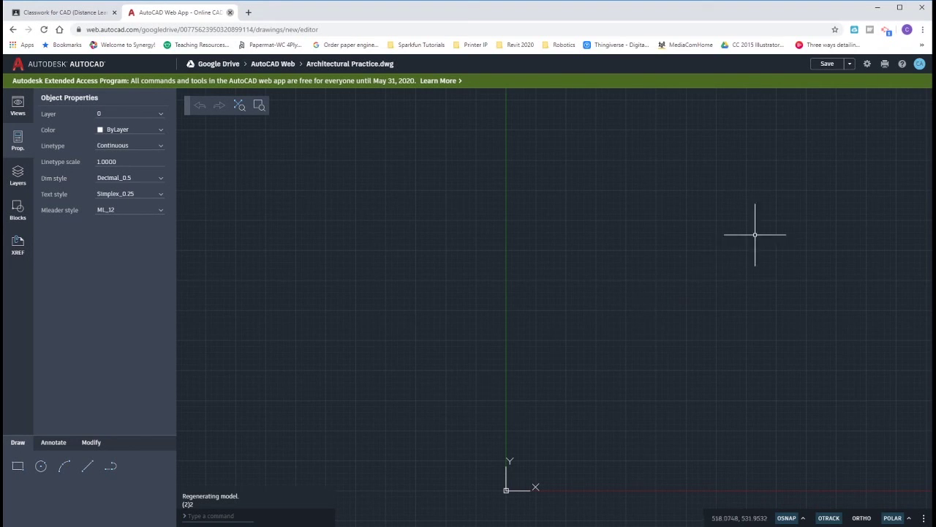
Set Linear Format to Architectural at 0'-0 1/16" precision, with Polar Tracking at 90.
left_click(867, 66)
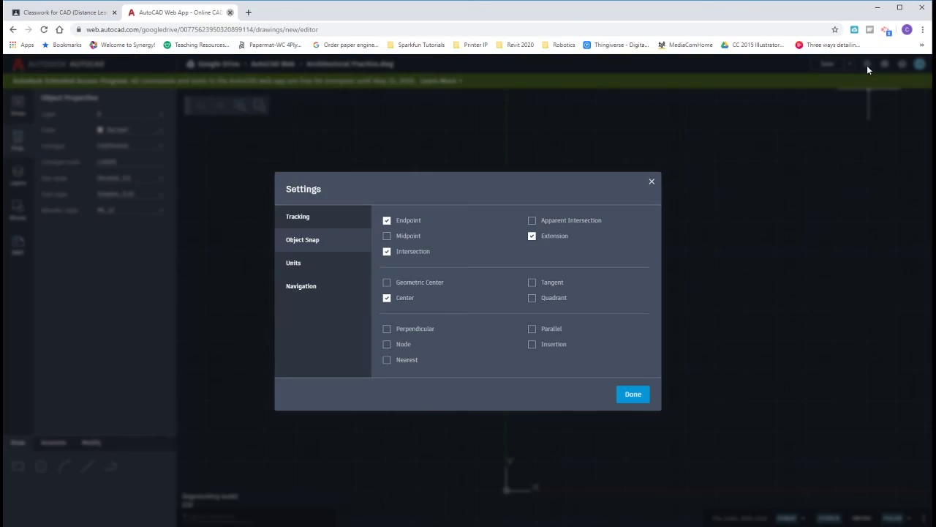
left_click(304, 267)
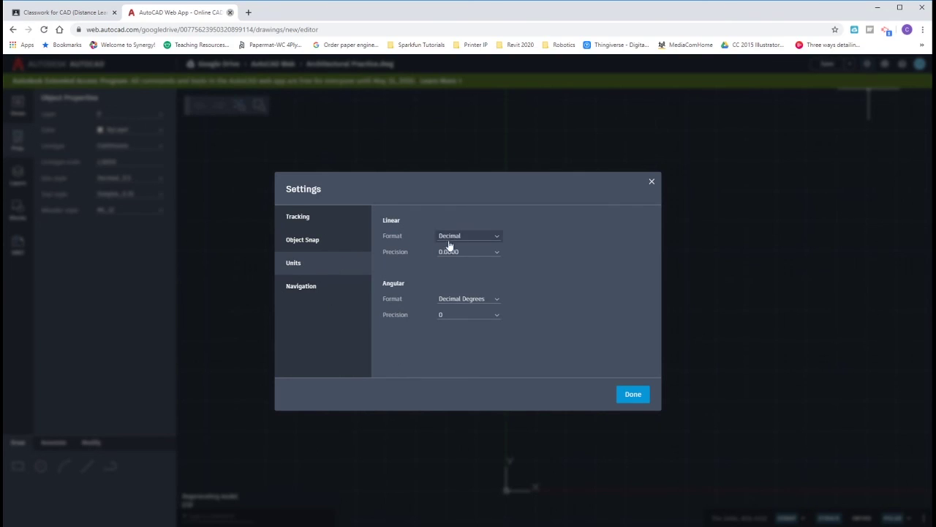
left_click(499, 238)
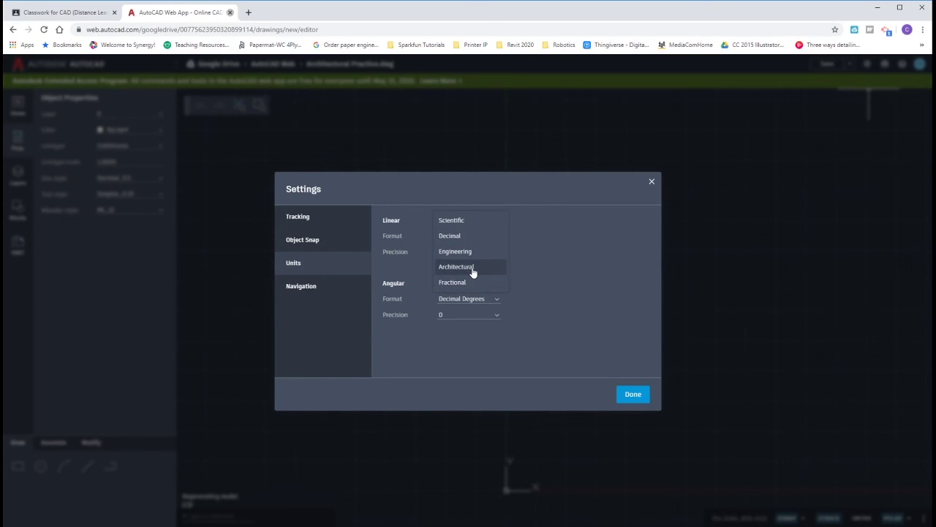
left_click(469, 269)
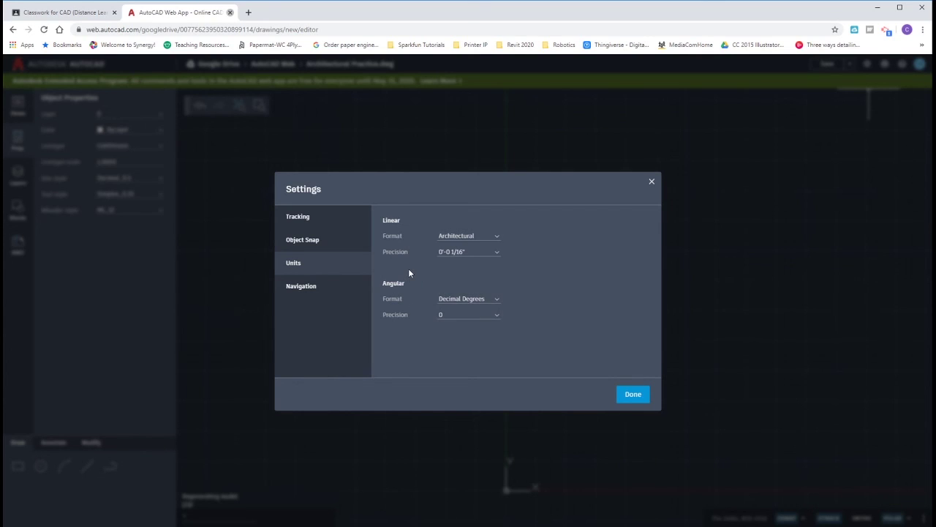
left_click(308, 219)
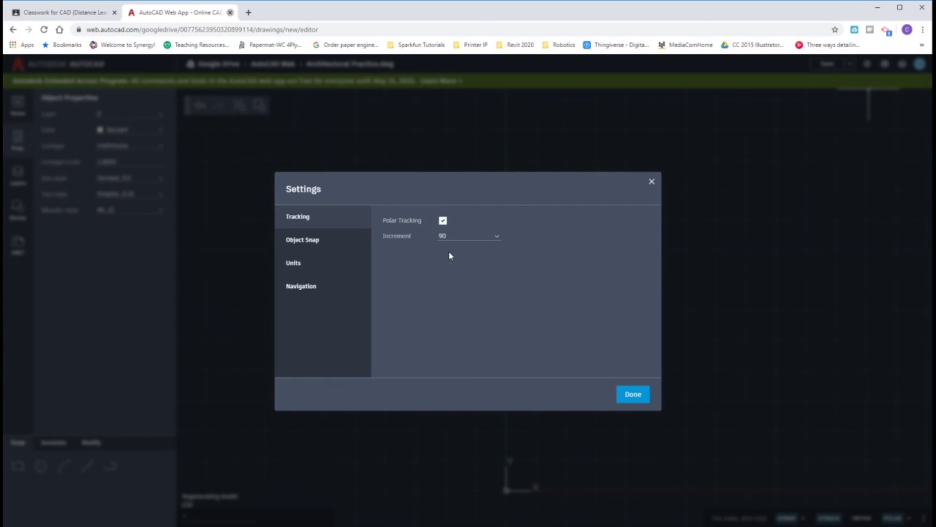
Review Object Snap and Navigation settings, leaving Parallel snapping off, and close Settings.
left_click(324, 246)
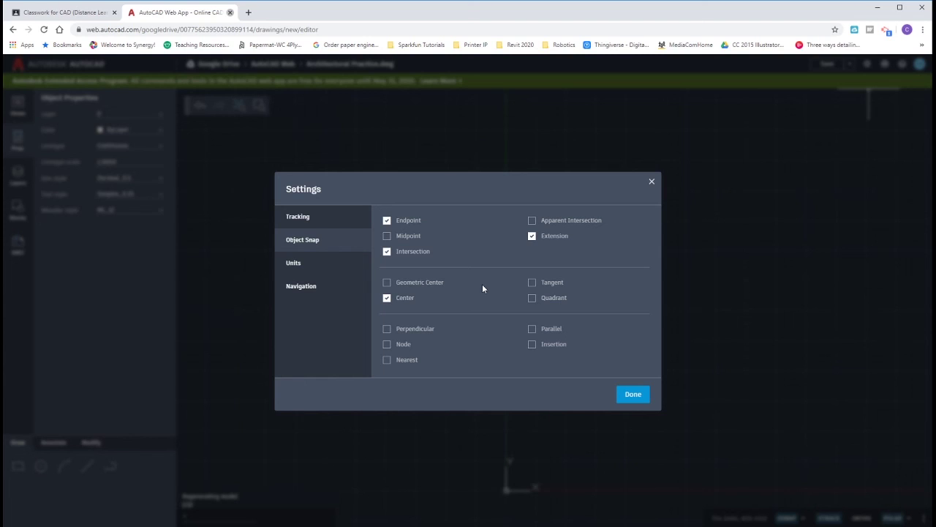
left_click(531, 328)
left_click(532, 328)
left_click(305, 290)
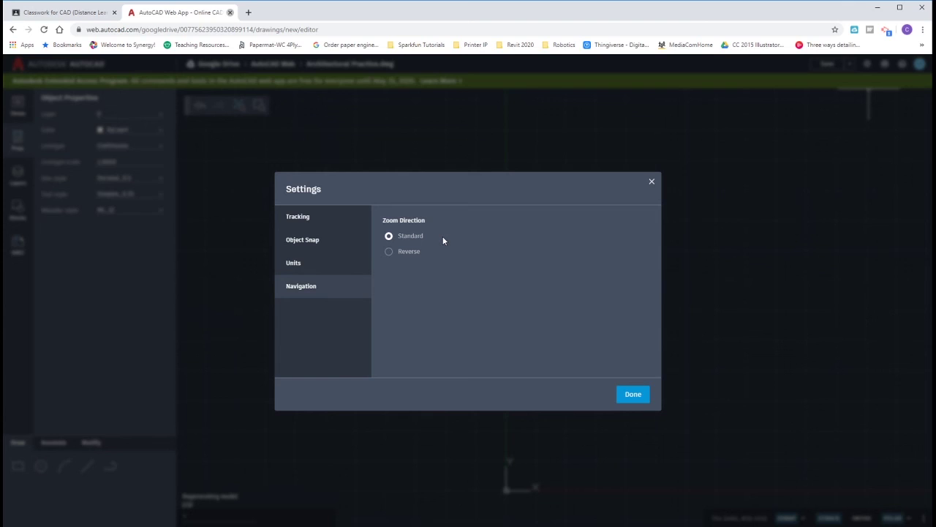
left_click(634, 395)
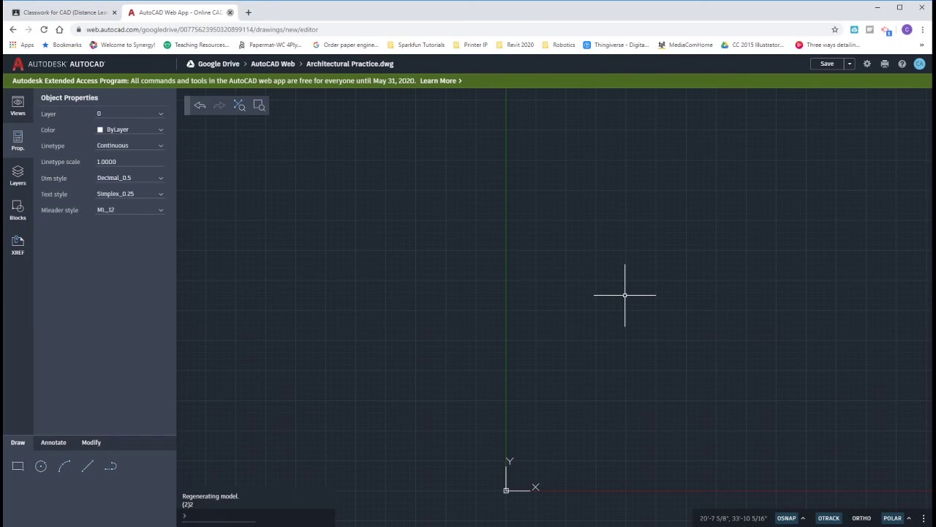
Start a line at 0,0 and draw the 28' and 20' wall segments.
left_click(88, 467)
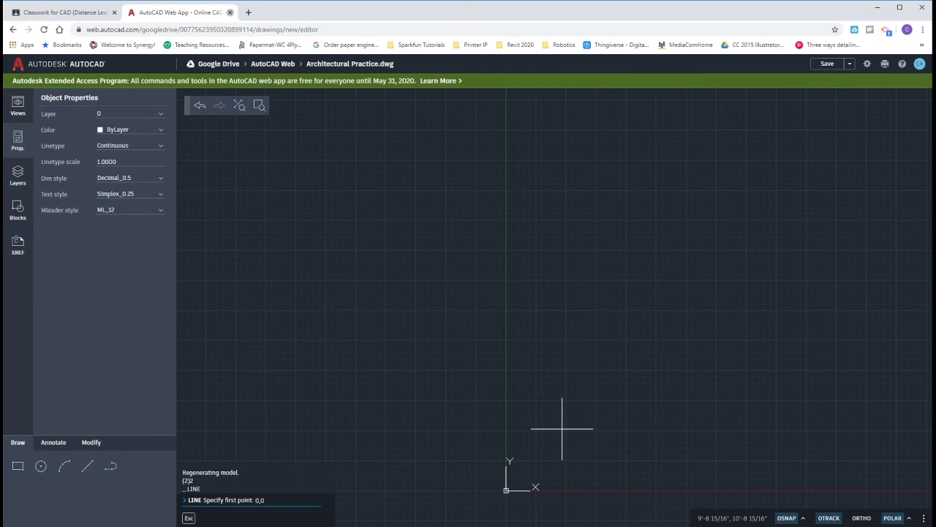
type("0,0")
key("Return")
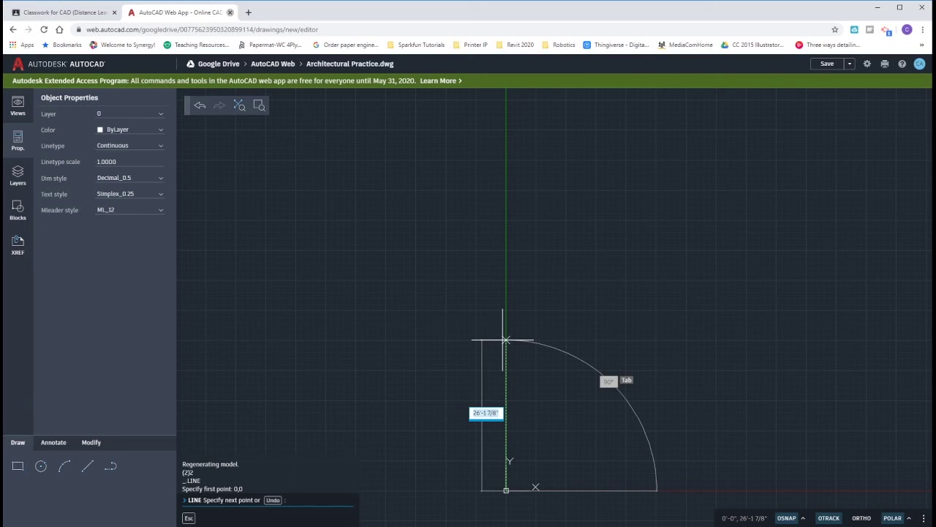
type("28'")
type("'")
key("BackSpace")
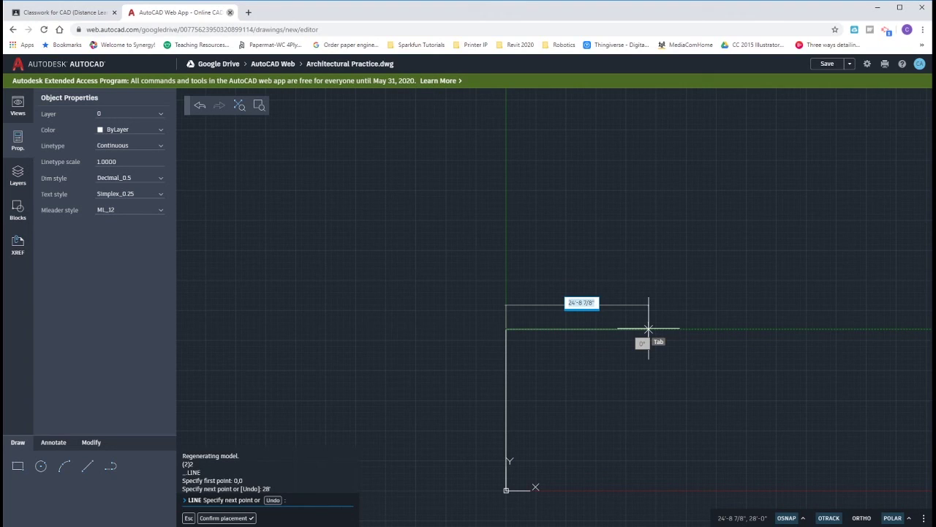
type("20")
key("Return")
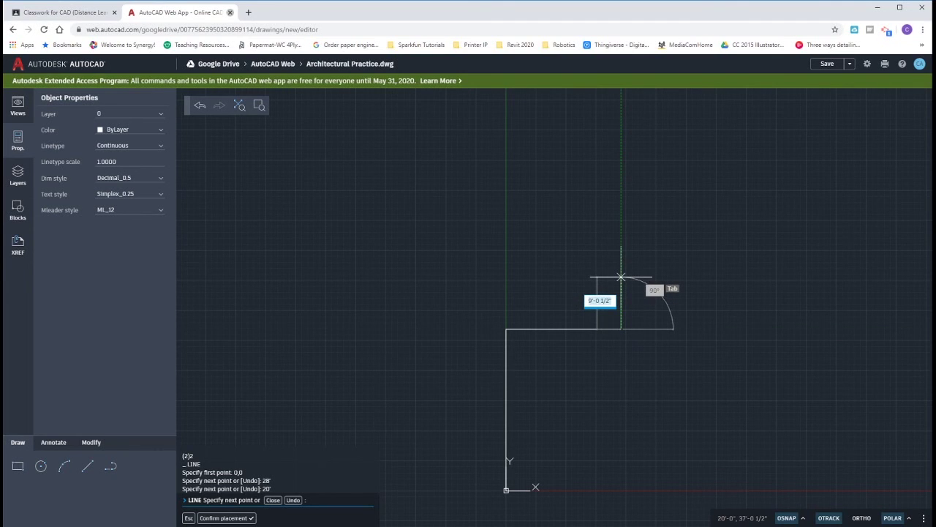
Add the 12'-6" segment and finish the stepped corners back to the origin.
type("12'6")
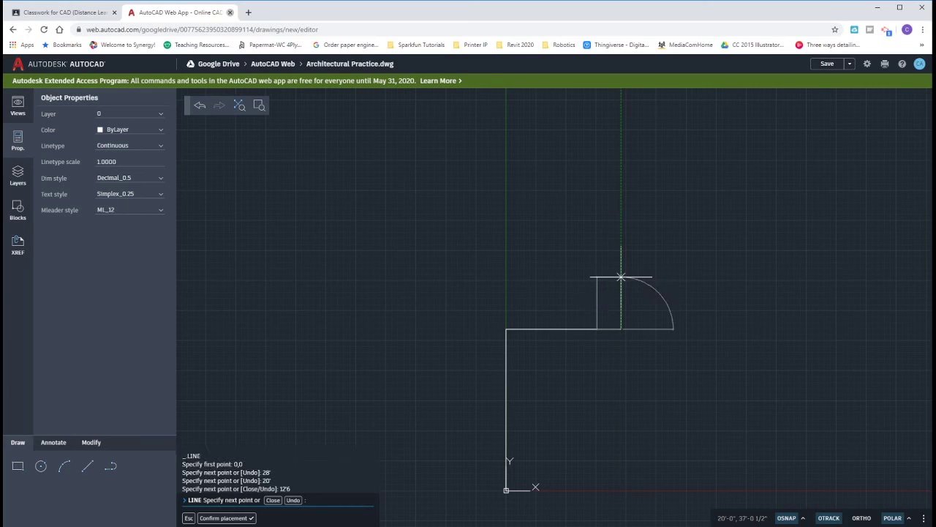
key("Return")
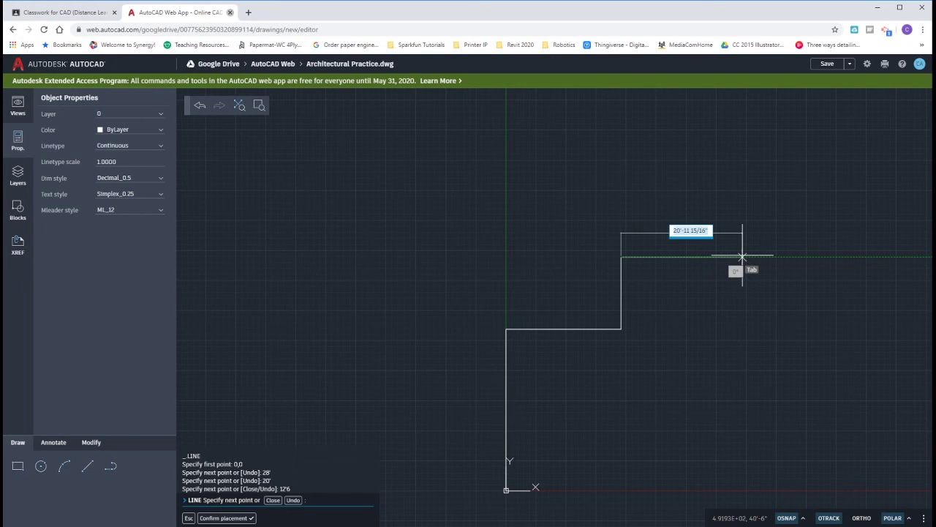
left_click(795, 256)
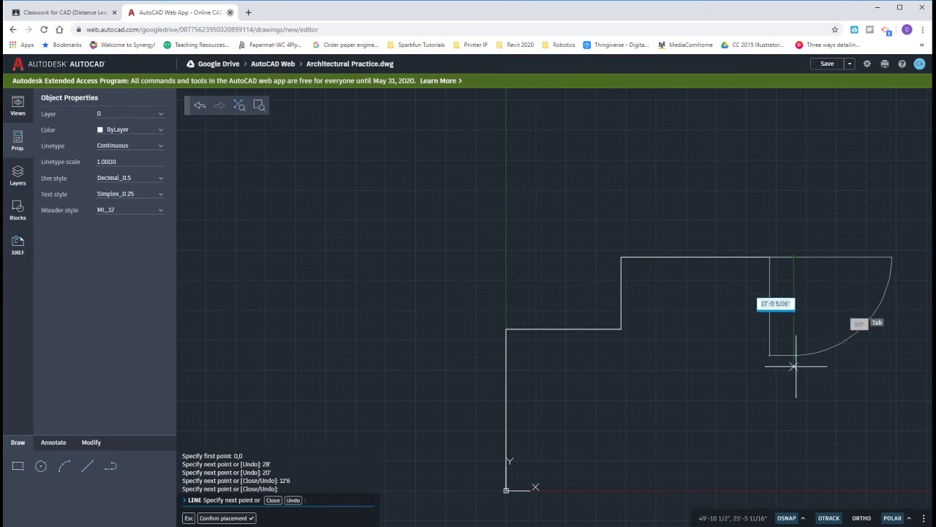
left_click(794, 432)
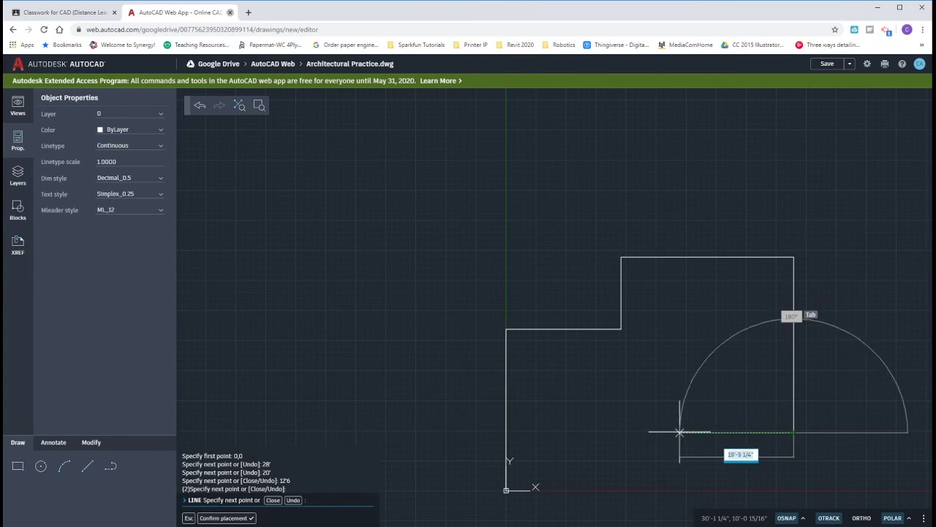
left_click(645, 432)
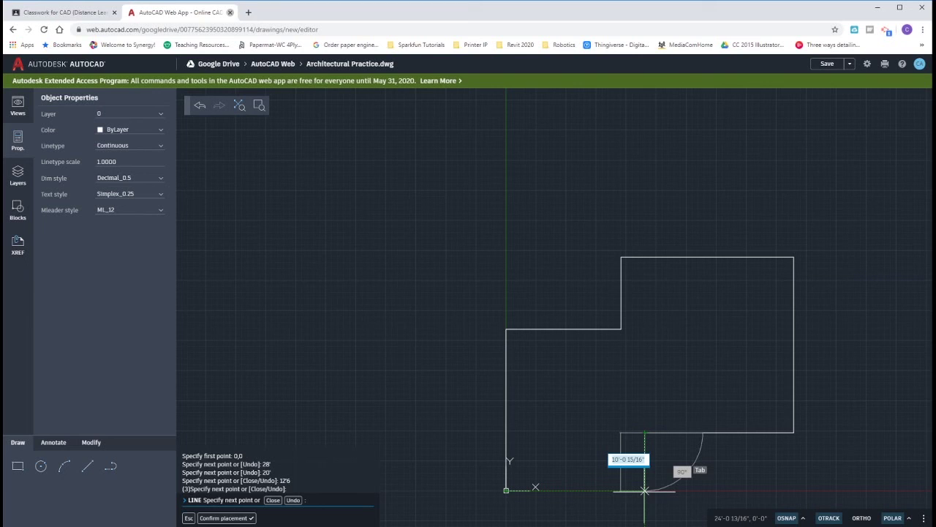
left_click(644, 490)
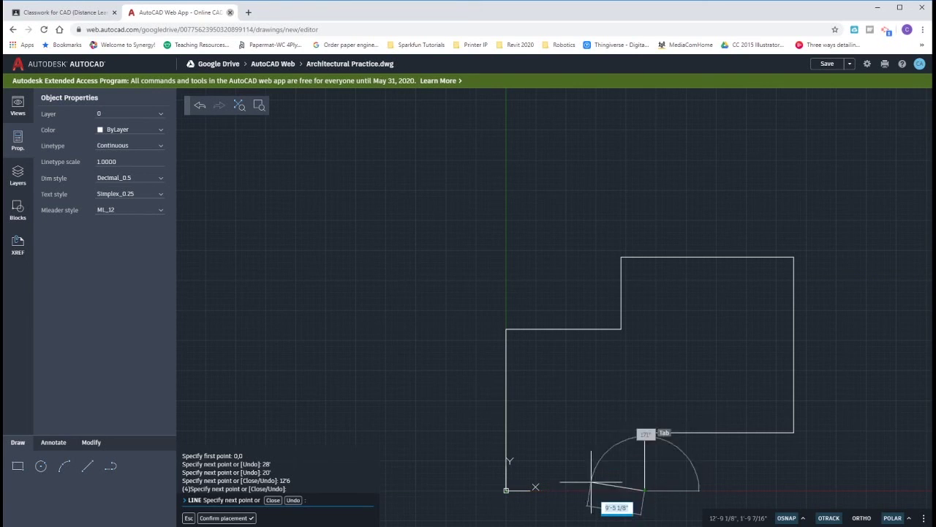
left_click(507, 490)
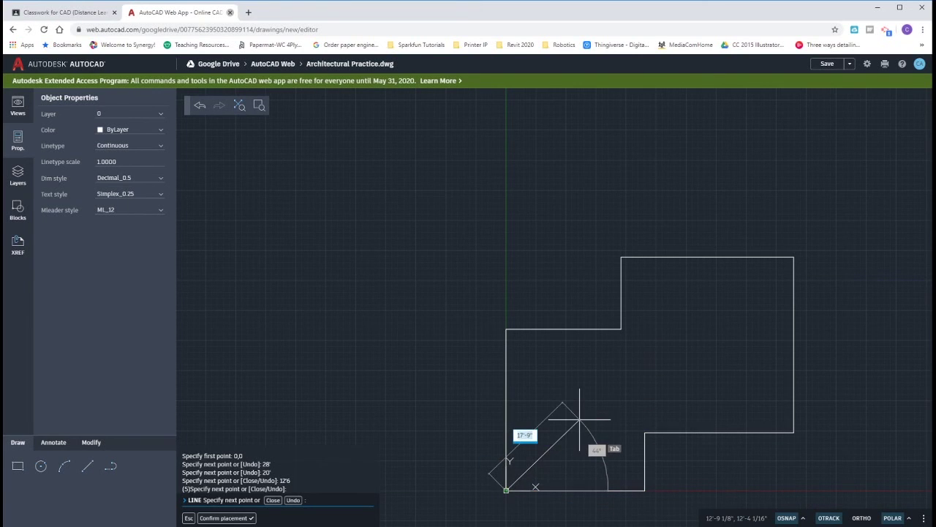
key("Escape")
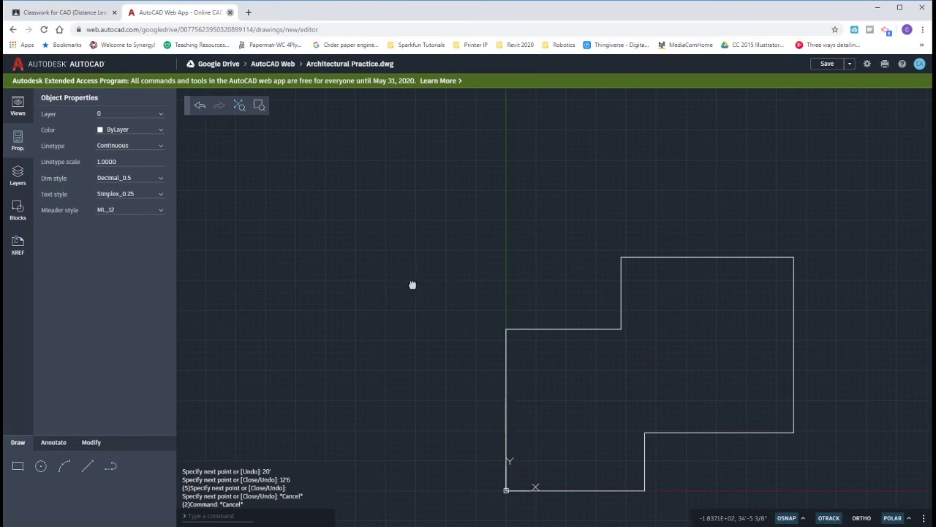
Recentre the outline and switch the current dimension style from Decimal_0.5 to Arch_12.
middle_click_drag(412, 285, 397, 234)
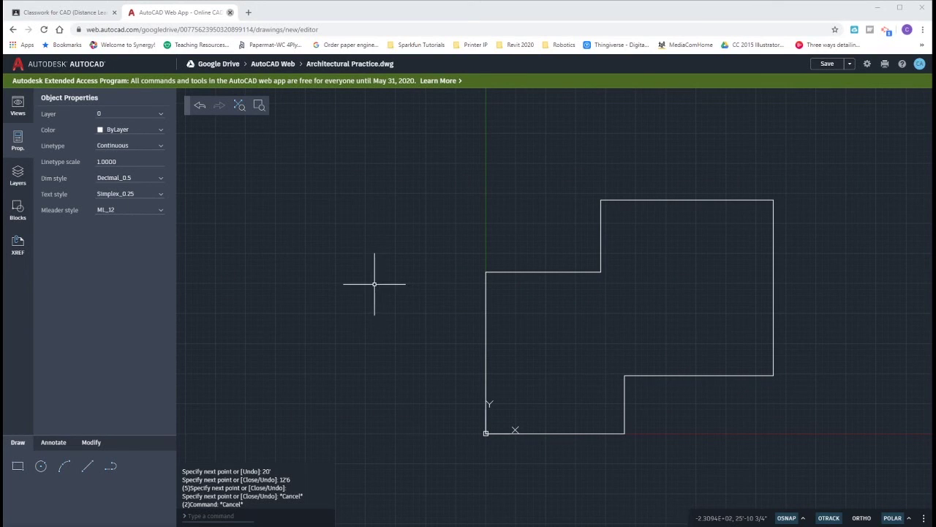
left_click(162, 180)
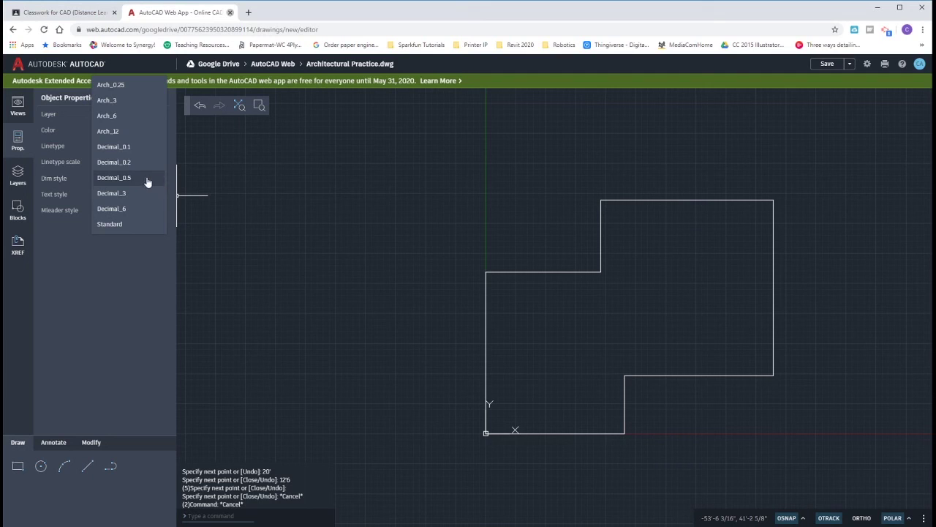
left_click(131, 136)
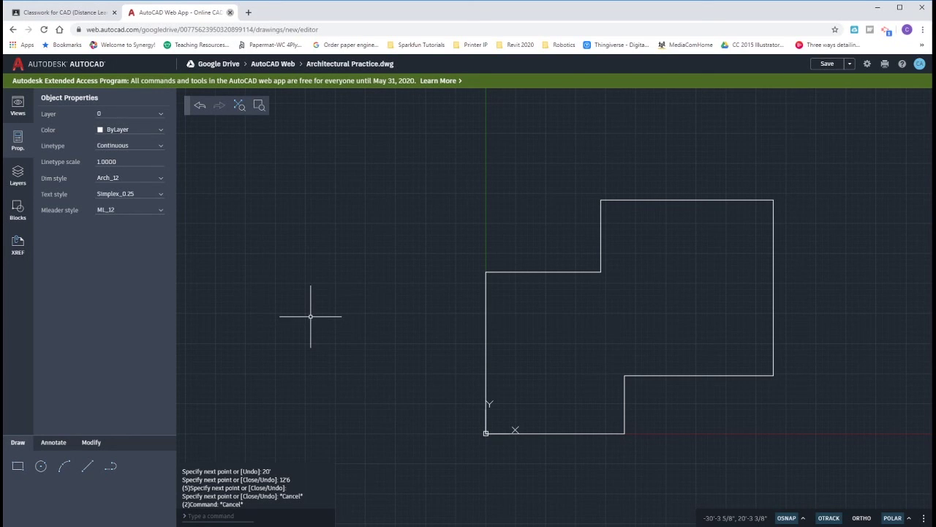
Dimension the top edge as 29'-10½", placed above the shape.
left_click(55, 442)
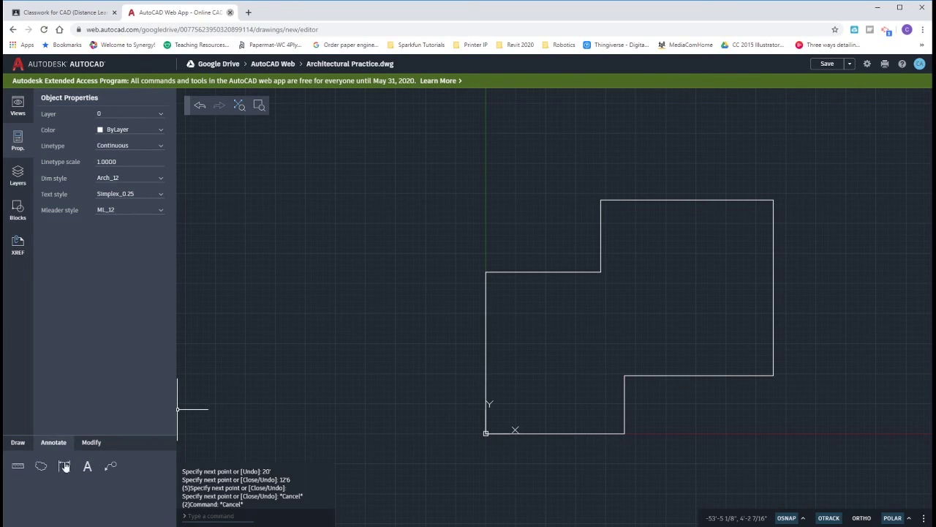
left_click(65, 470)
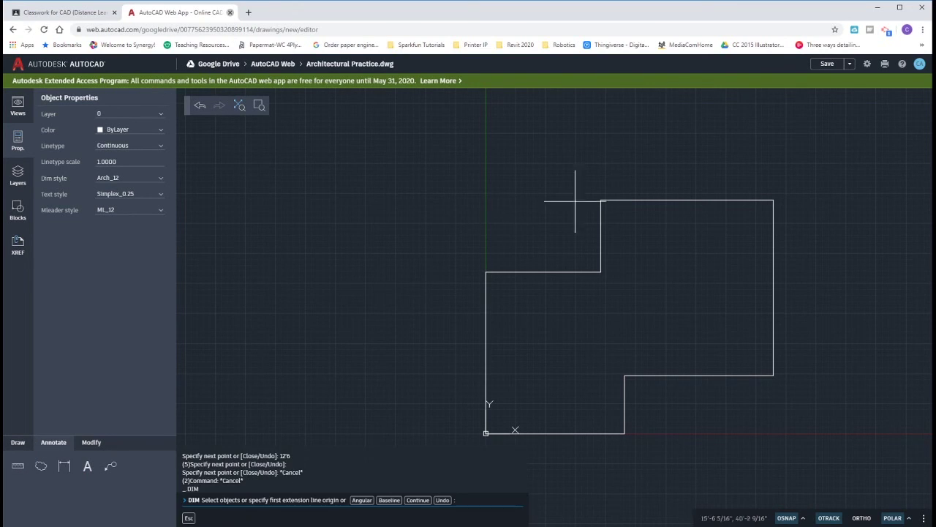
left_click(601, 200)
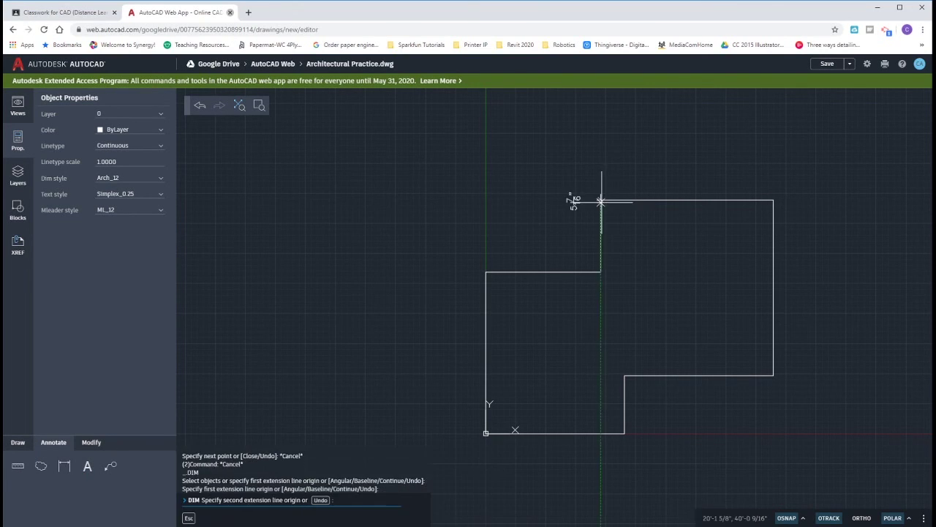
left_click(774, 200)
left_click(701, 170)
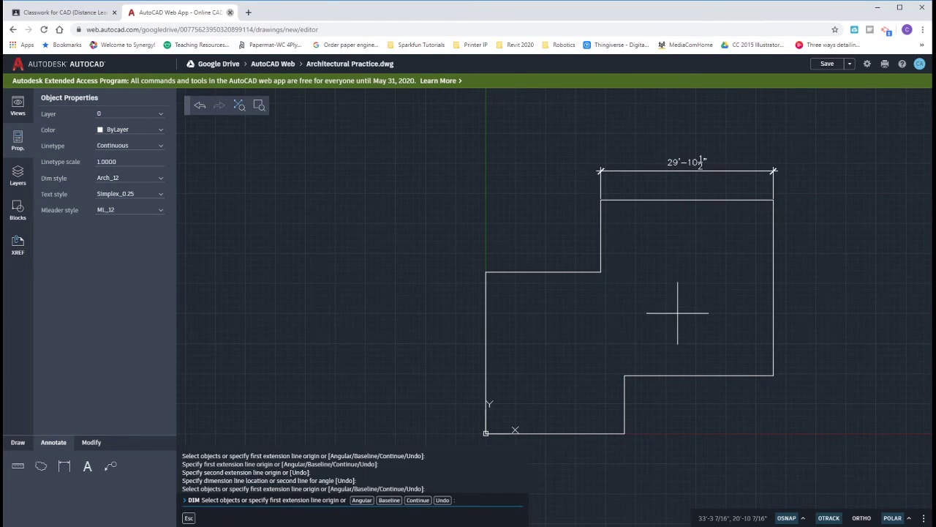
Switch to the Arch_6 style and dimension the step edge as 20'-0".
left_click(146, 177)
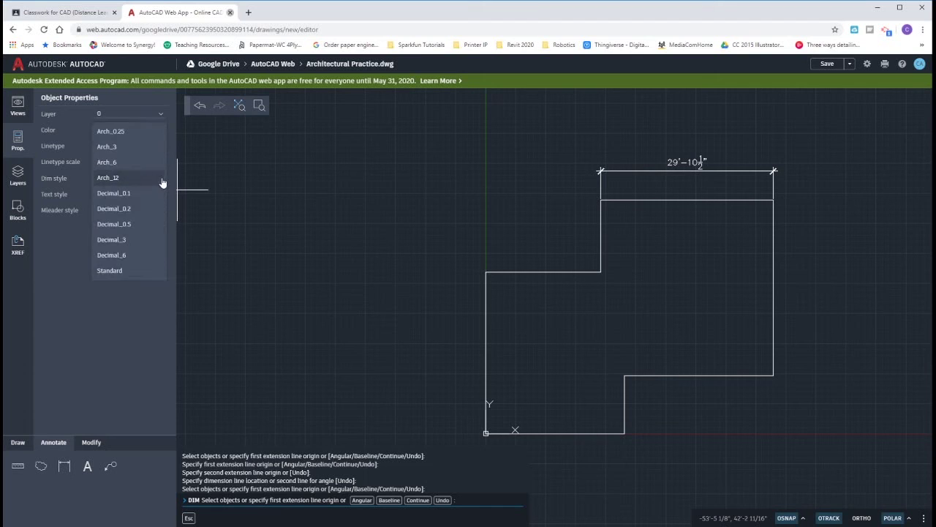
left_click(144, 166)
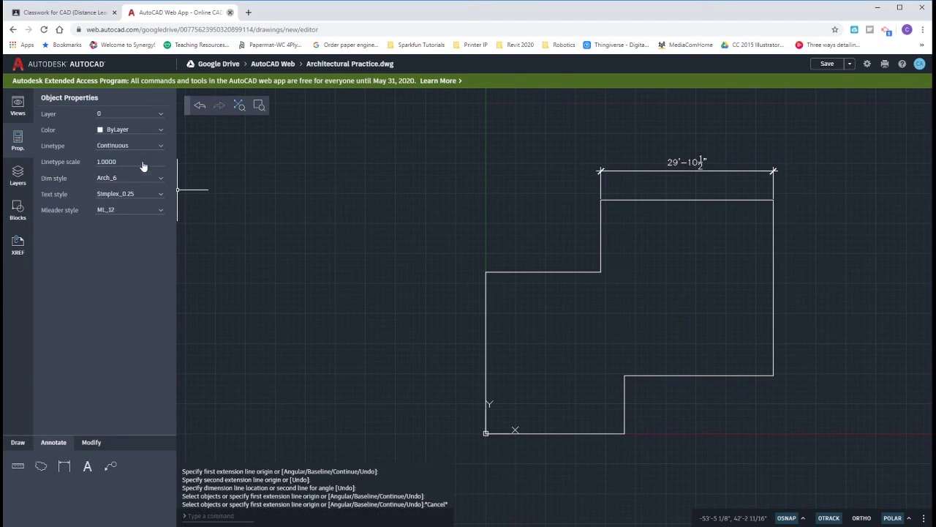
left_click(65, 466)
left_click(486, 272)
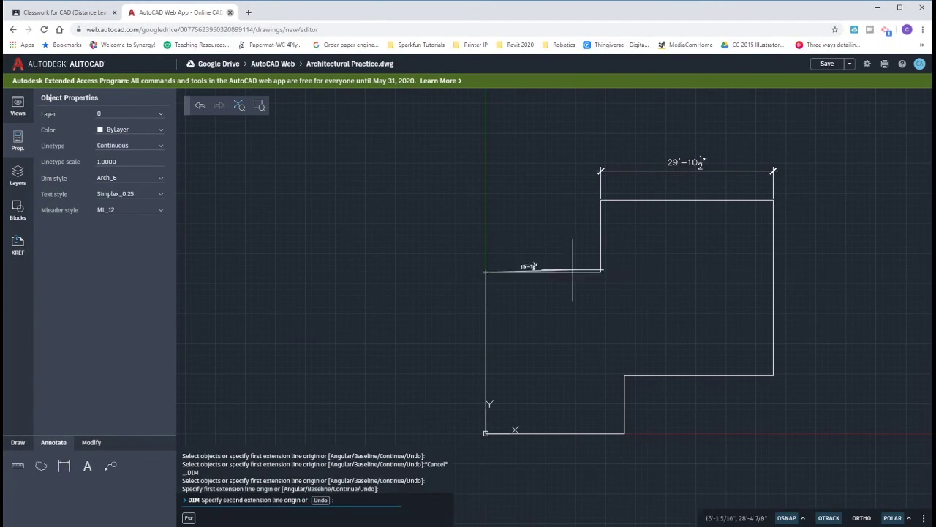
left_click(601, 272)
left_click(562, 251)
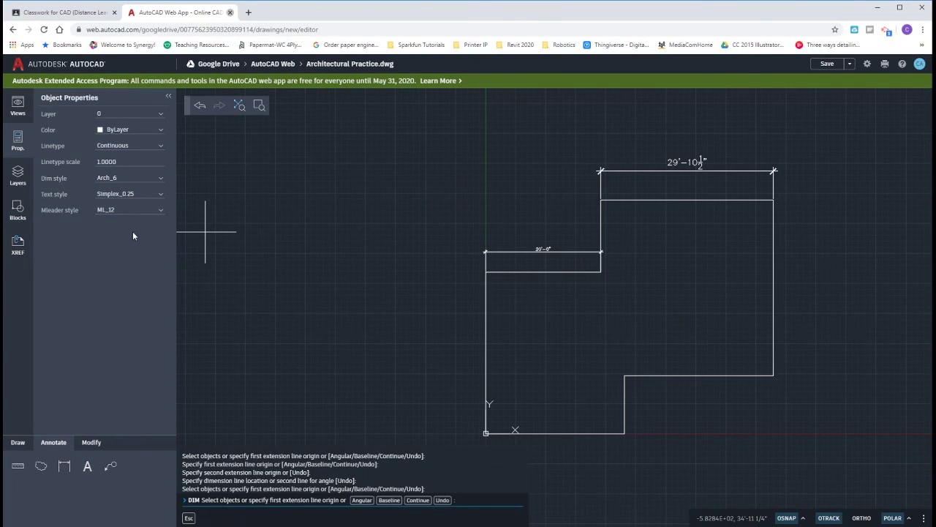
Switch to the Arch_3 style and add a vertical dimension left of the wall.
left_click(149, 180)
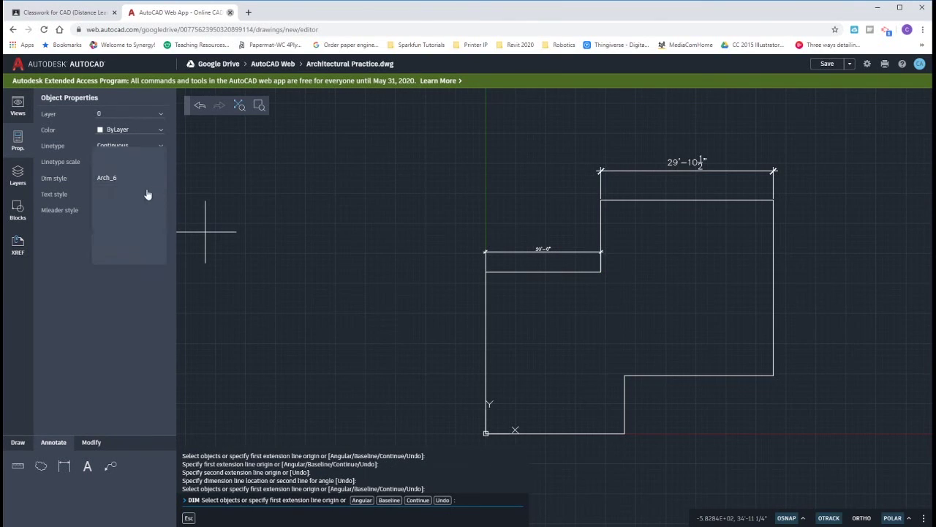
left_click(110, 162)
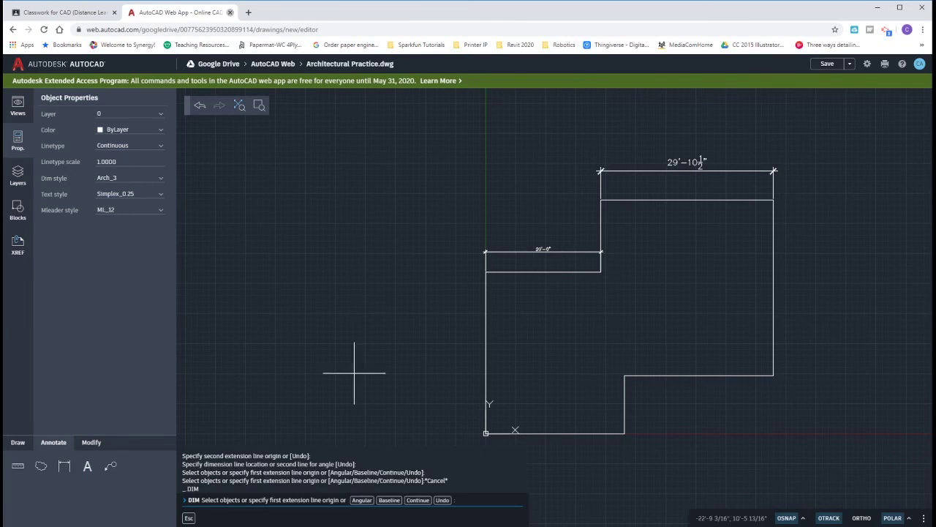
left_click(488, 319)
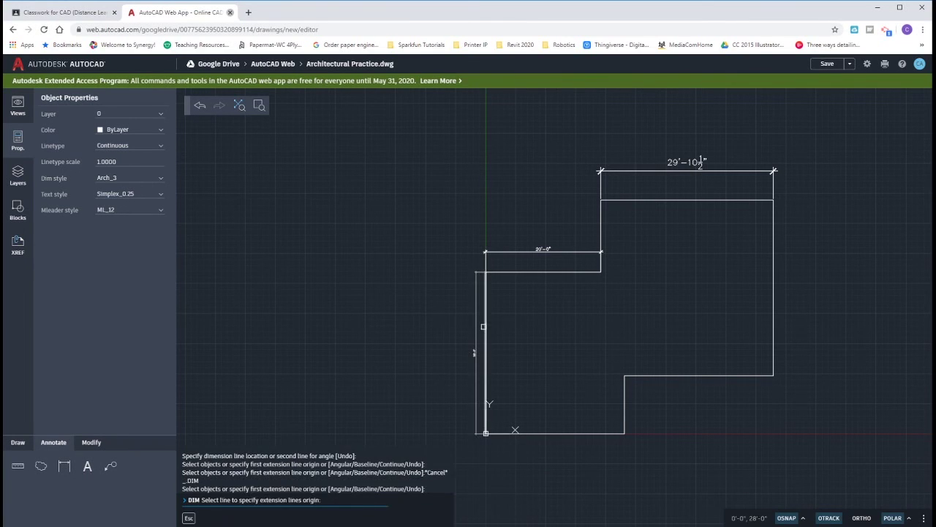
left_click(444, 329)
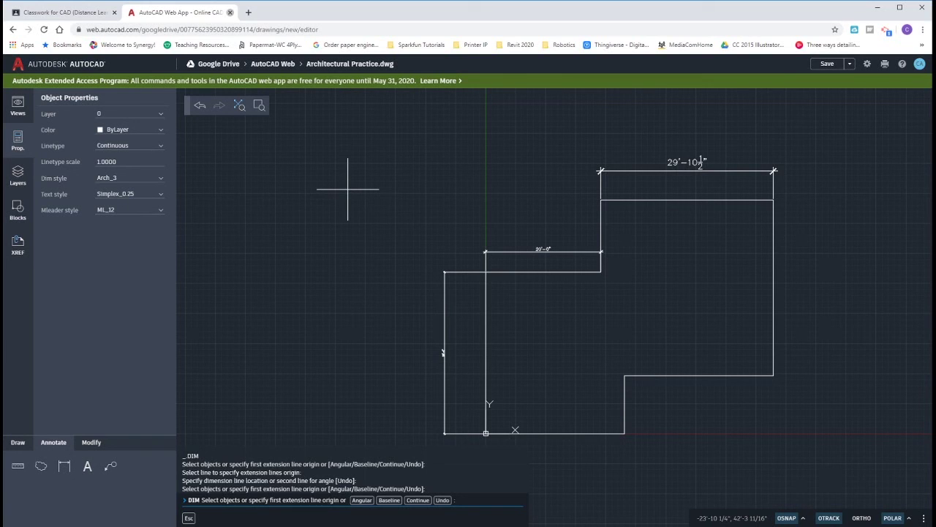
left_click(98, 444)
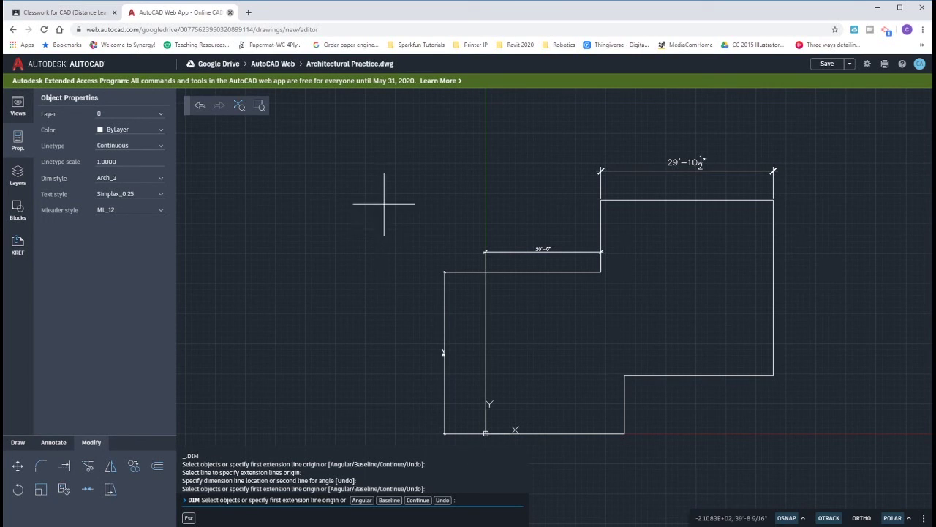
Cancel the dimensioning command and delete the 20'-0" dimension.
left_click(512, 251)
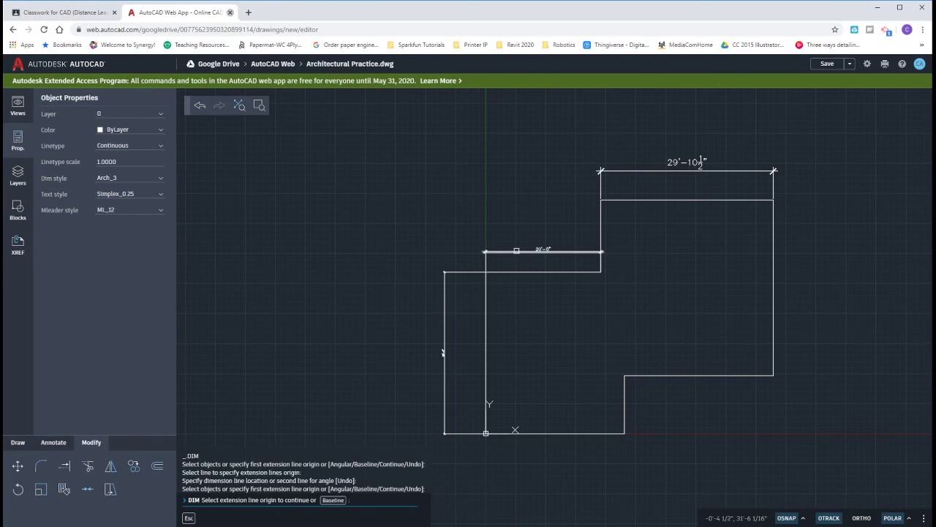
left_click(517, 251)
key("Escape")
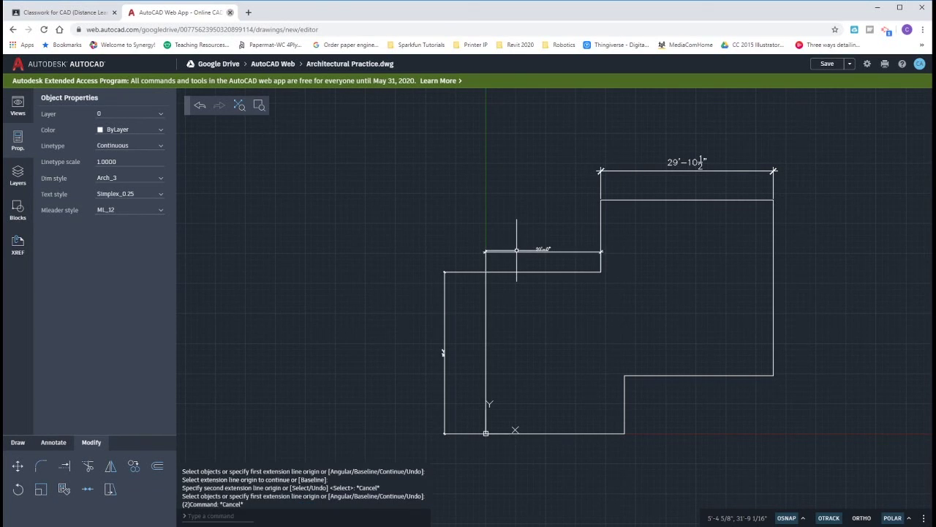
key("Escape")
left_click(517, 251)
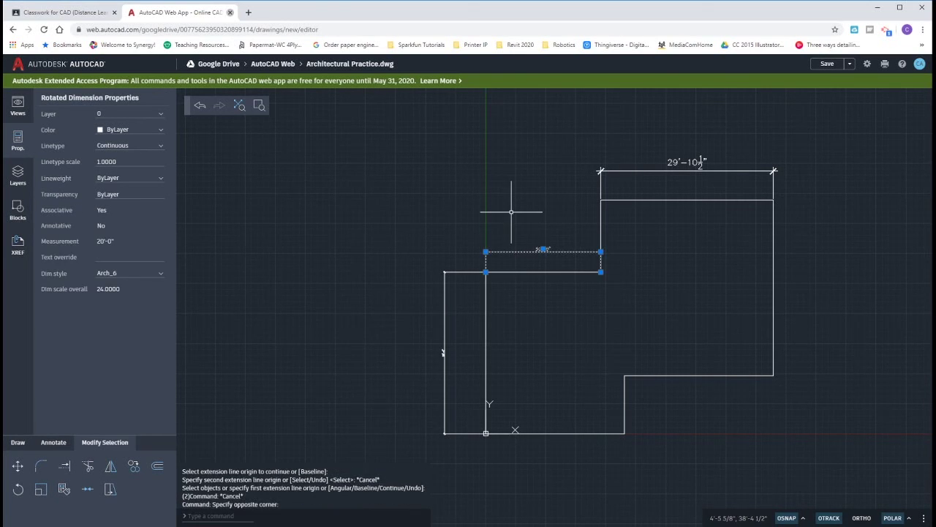
key("Delete")
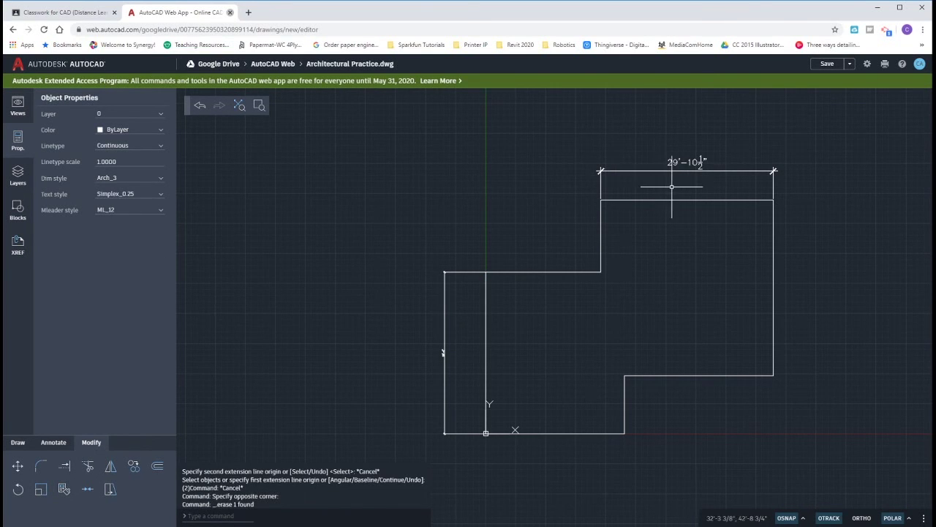
Window-select the right wall and lower step line and delete them.
left_click(810, 422)
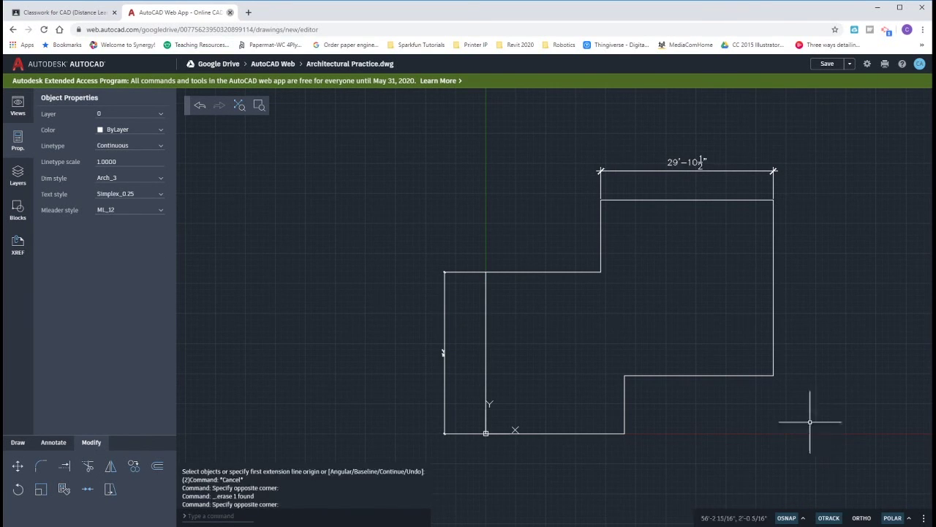
left_click(669, 227)
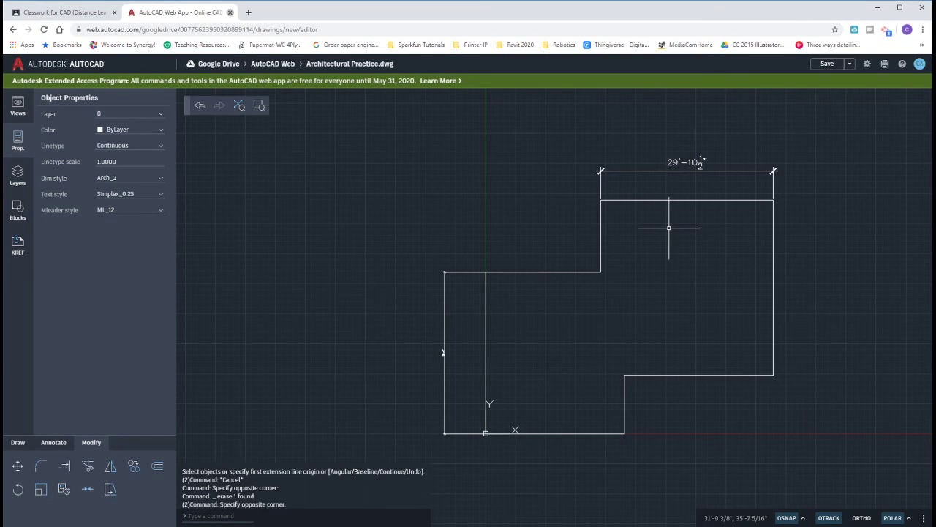
left_click(831, 442)
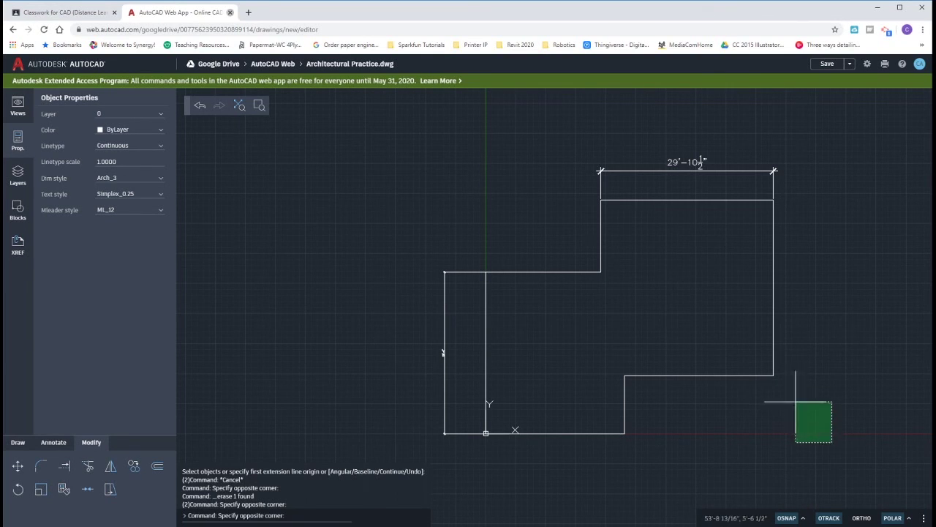
left_click(699, 293)
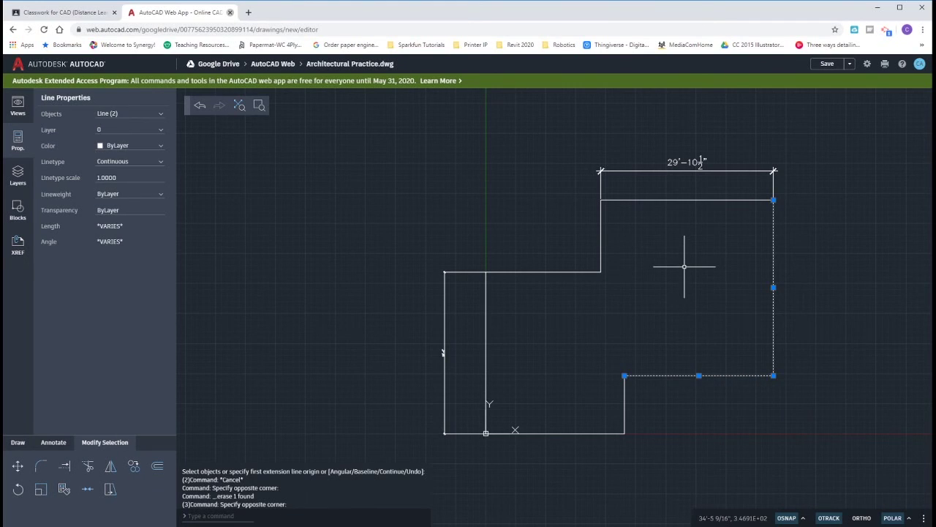
key("Delete")
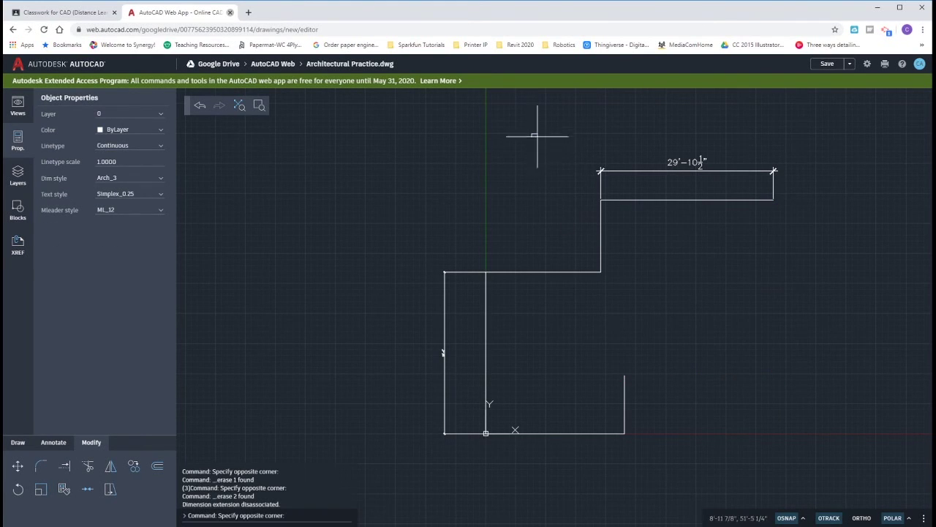
Delete the top dimension with its edge line, then all remaining outline lines.
left_click(532, 133)
left_click(833, 233)
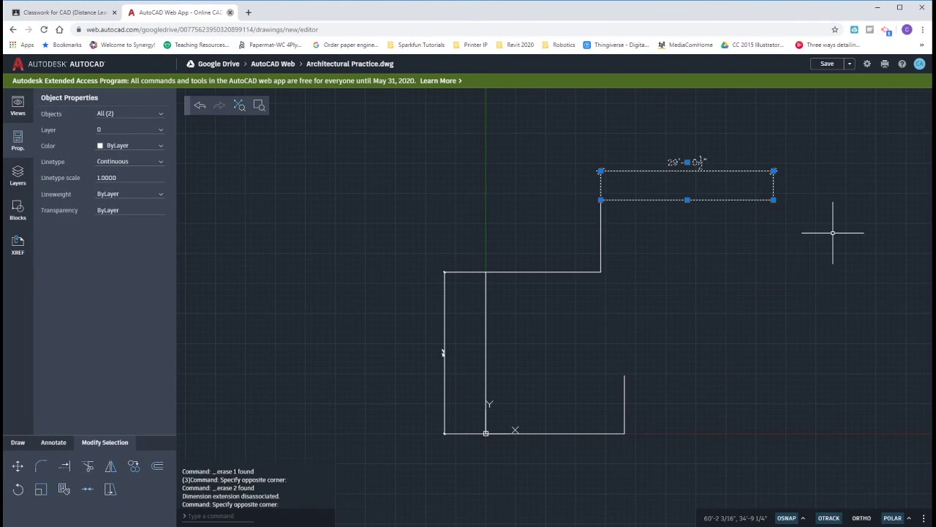
key("Delete")
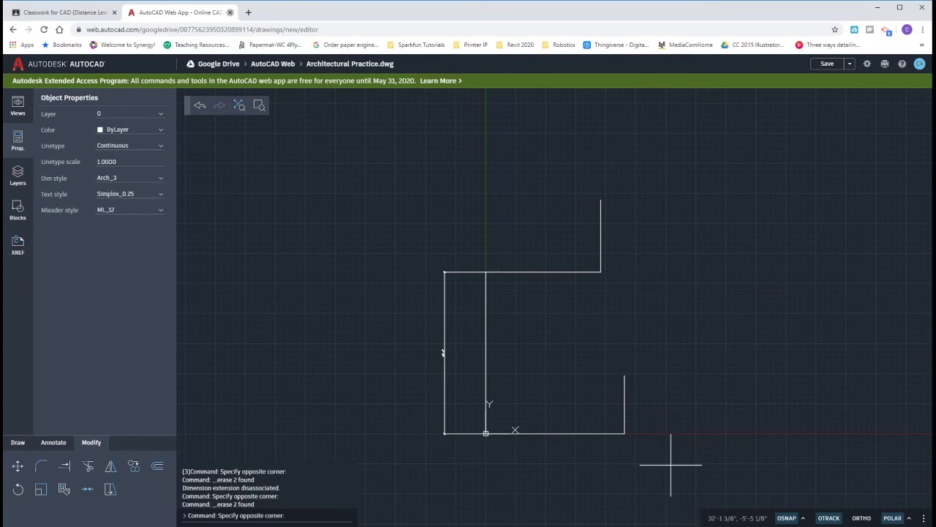
left_click(386, 163)
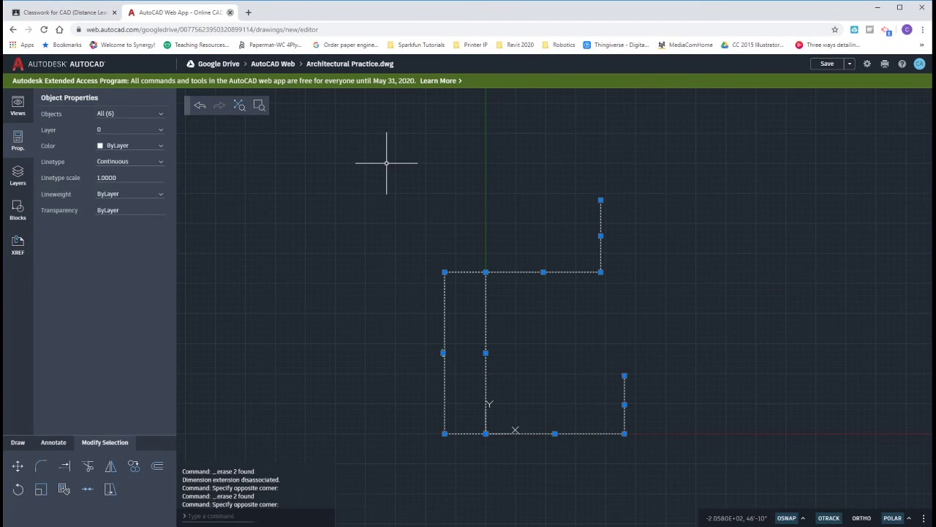
key("Delete")
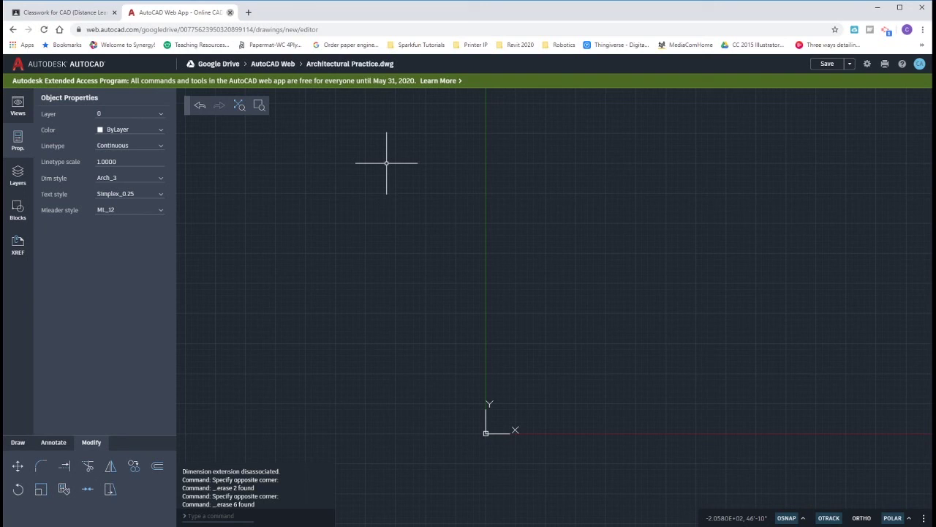